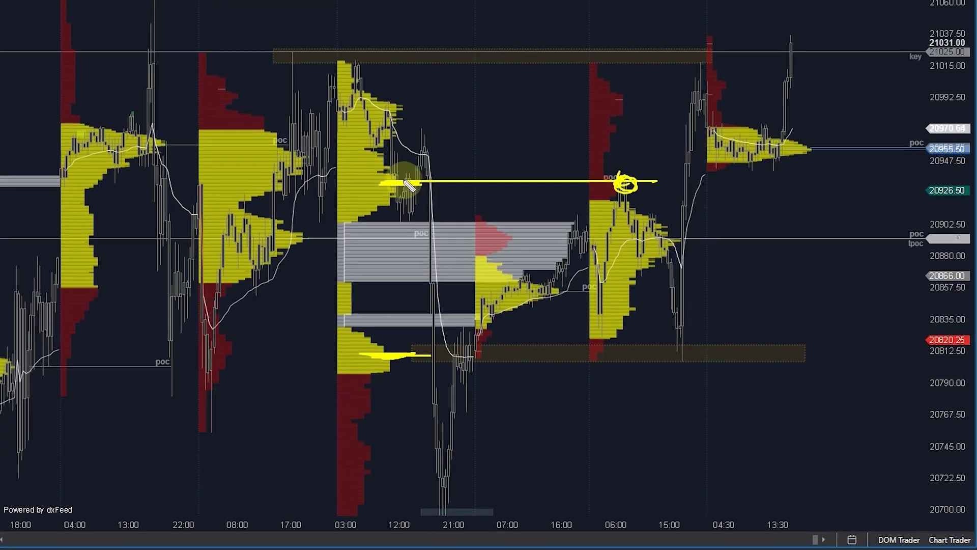
- Circle the price reaction at the lower yellow zone and open the settings of the middle yellow zone
drag(653, 346, 680, 355)
key(Escape)
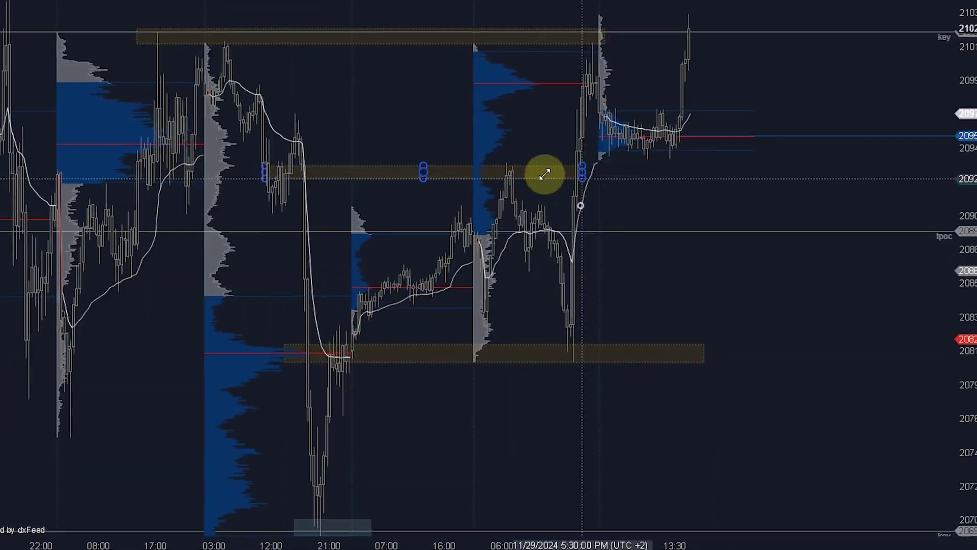
double_click(529, 179)
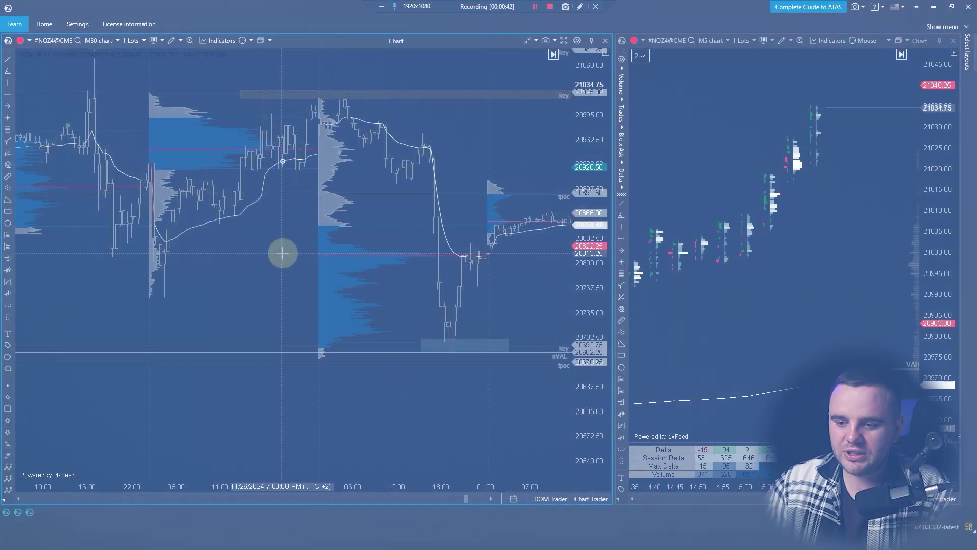
- Toggle the first Market profile & TPO indicator of the M30 chart off and back on
drag(220, 283, 84, 346)
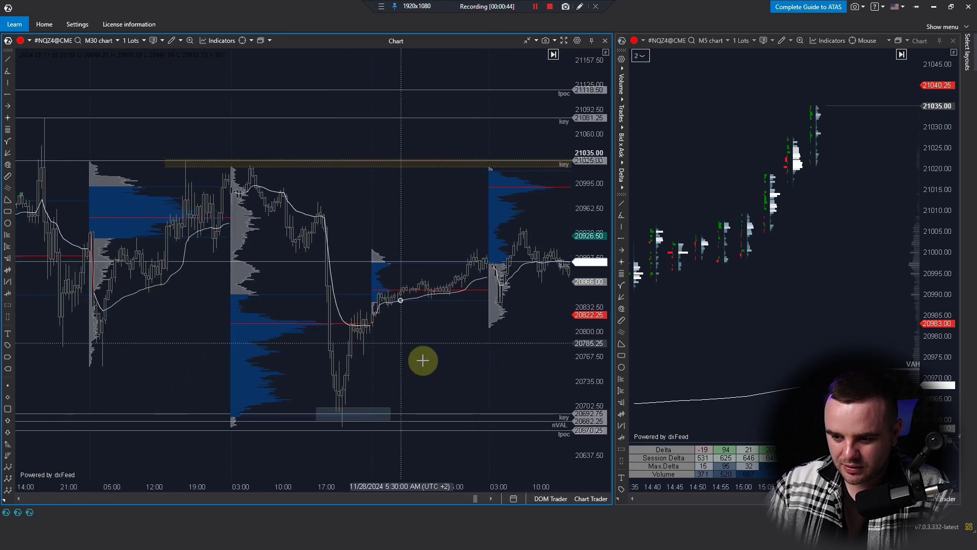
scroll(490, 356, down, 2)
drag(490, 355, 454, 361)
click(27, 66)
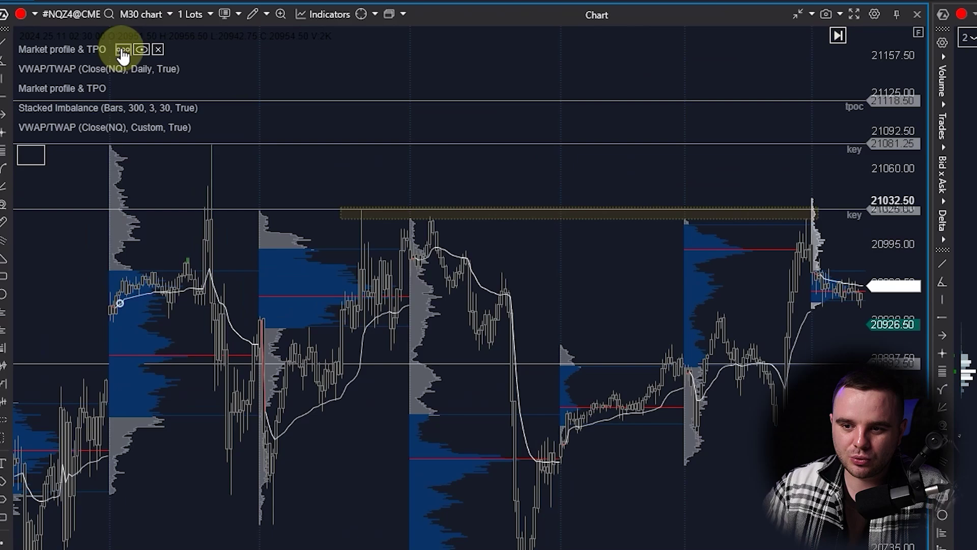
click(141, 50)
click(141, 51)
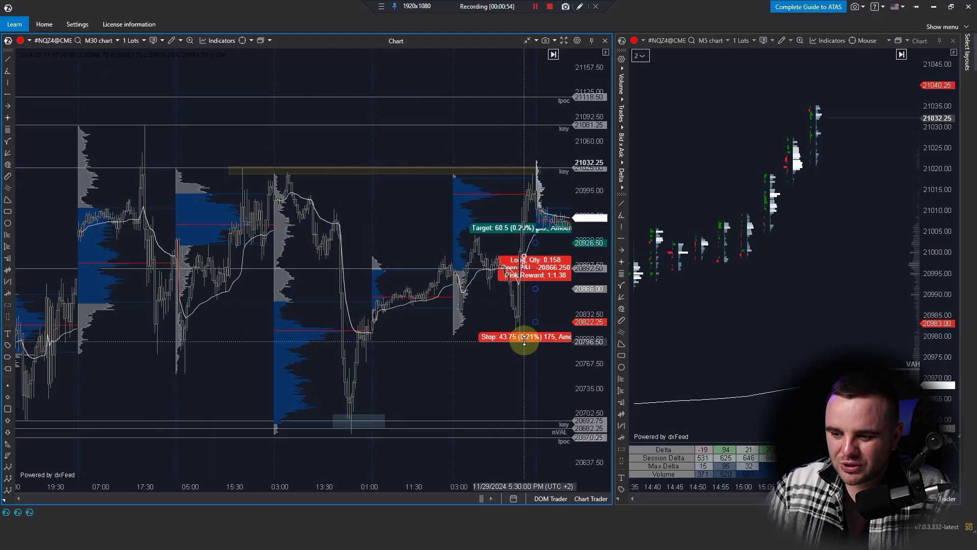
- Mark the value area low of the earlier volume profile and the value area low and high of the 27 November profile
drag(430, 338, 514, 327)
scroll(515, 328, up, 3)
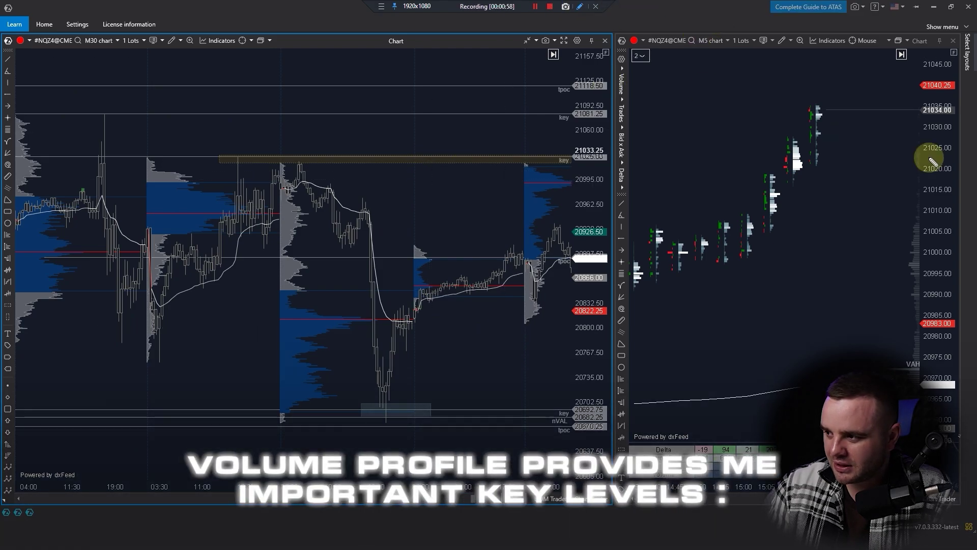
click(947, 226)
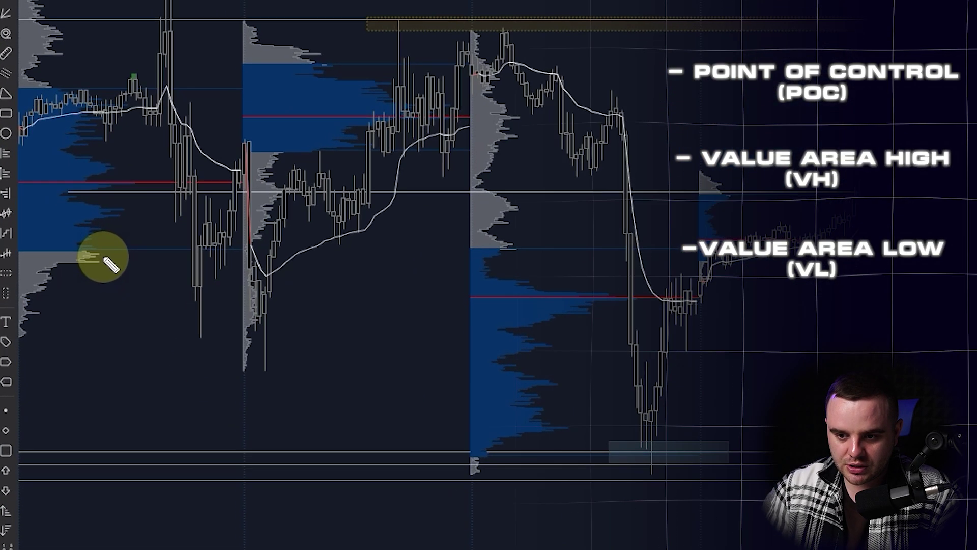
drag(65, 296, 89, 296)
drag(146, 256, 164, 257)
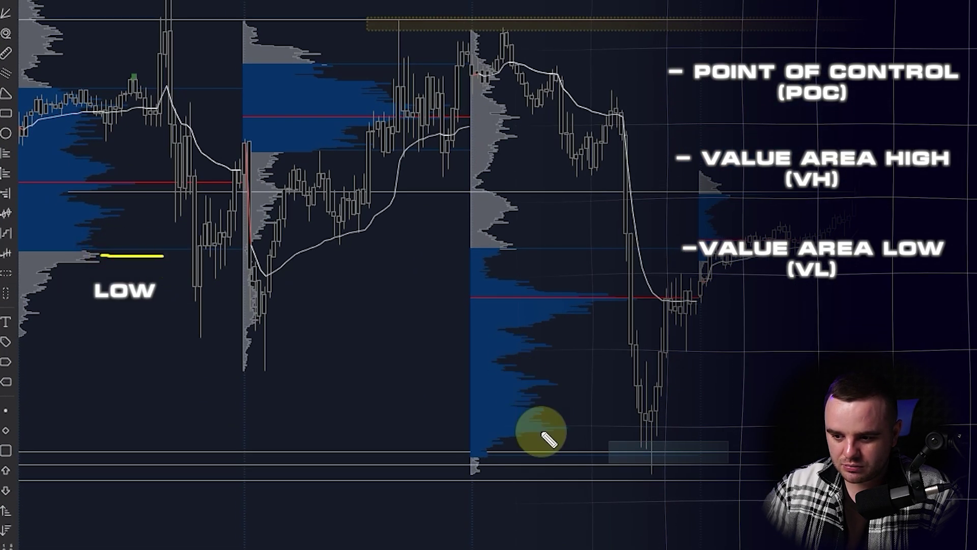
drag(494, 465, 529, 461)
drag(516, 253, 566, 252)
- Mark the 27 November profile's point of control and extend a freehand line from it across the following sessions
mouse_move(604, 305)
mouse_down()
mouse_move(615, 290)
mouse_move(889, 307)
mouse_up()
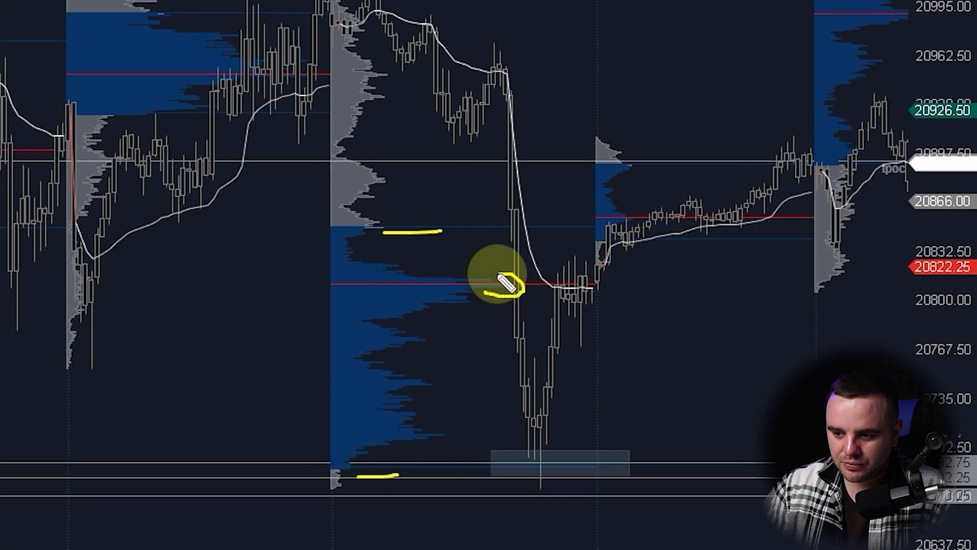
drag(817, 294, 974, 313)
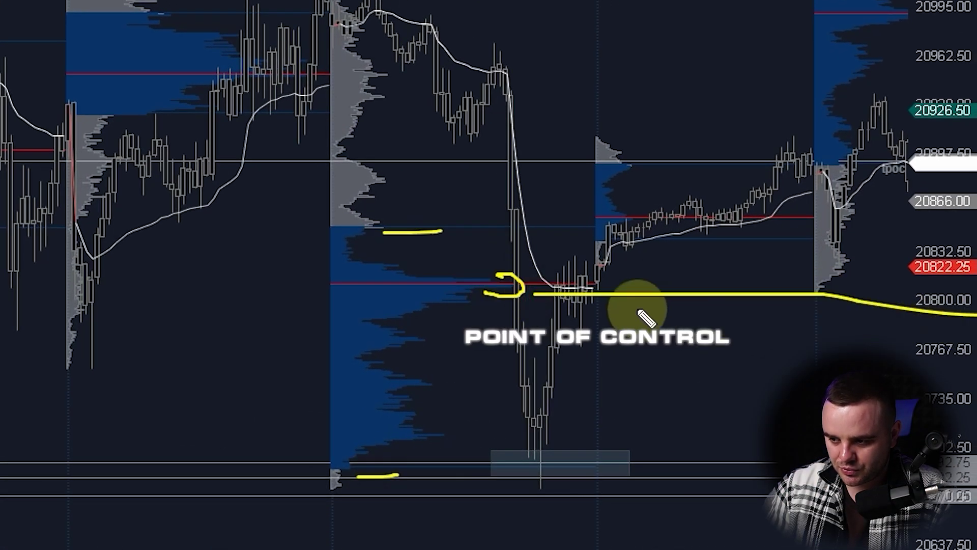
drag(513, 284, 908, 312)
drag(528, 287, 975, 288)
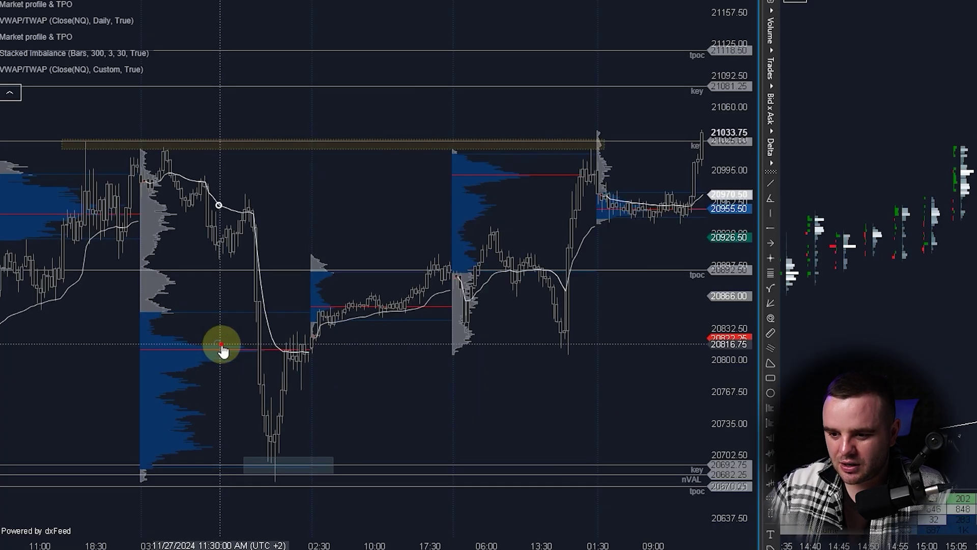
- Draw a rectangle zone along the 27 November point of control, extending past the 29 November low, and adjust its start
drag(207, 336, 489, 336)
drag(602, 355, 614, 344)
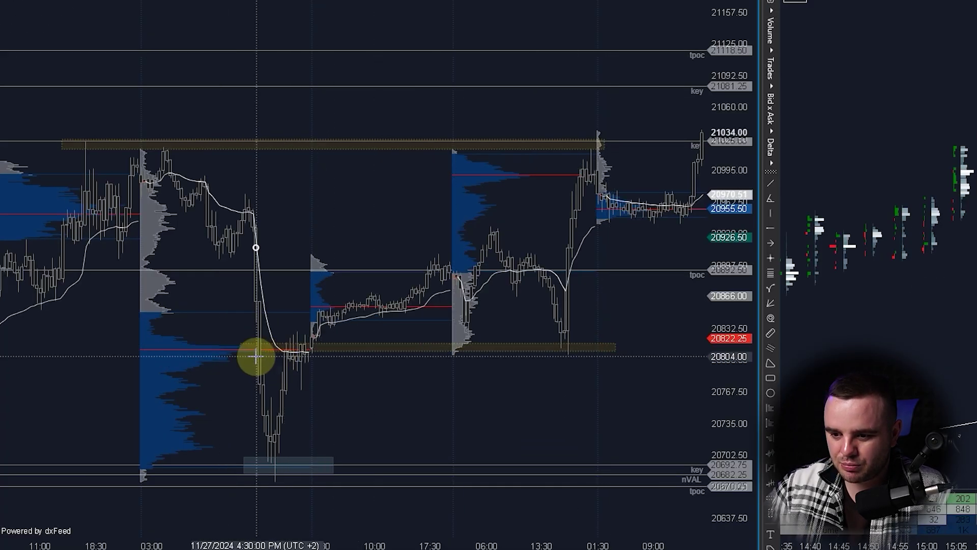
drag(242, 350, 234, 356)
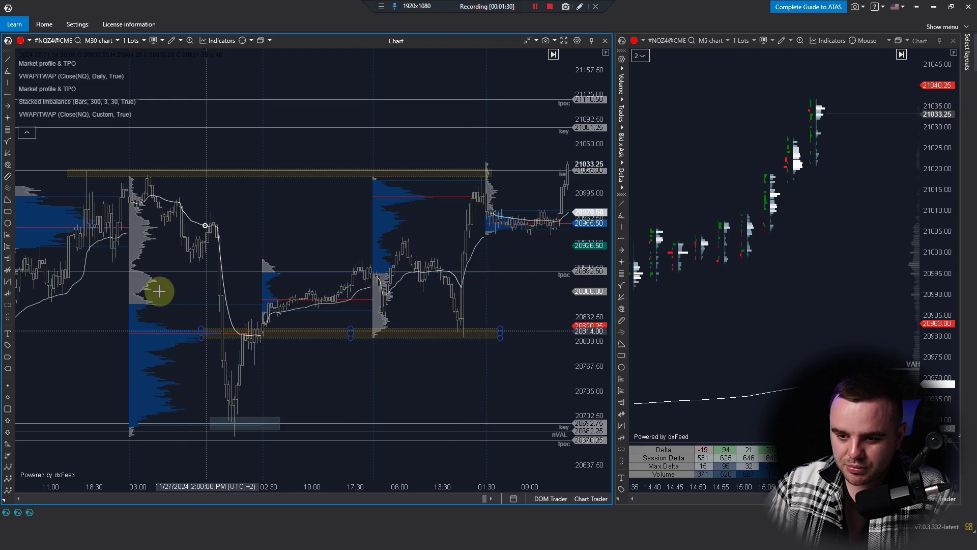
- Collapse the indicator list and turn on the Global option for the point-of-control rectangle
click(29, 133)
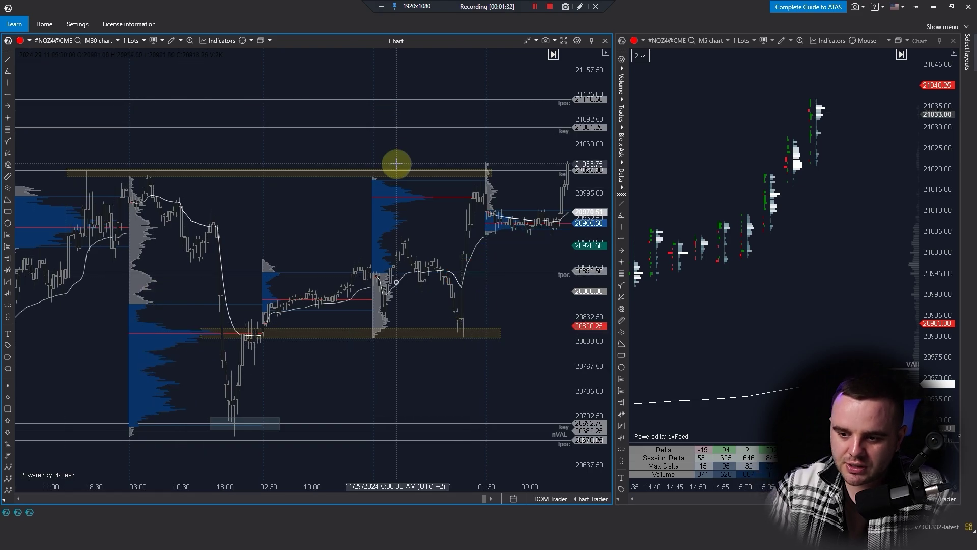
click(210, 331)
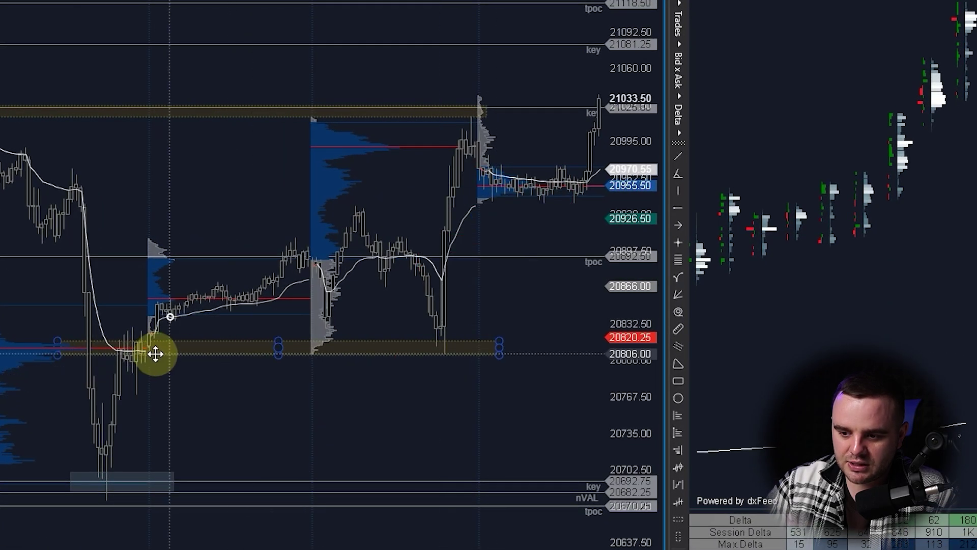
double_click(497, 358)
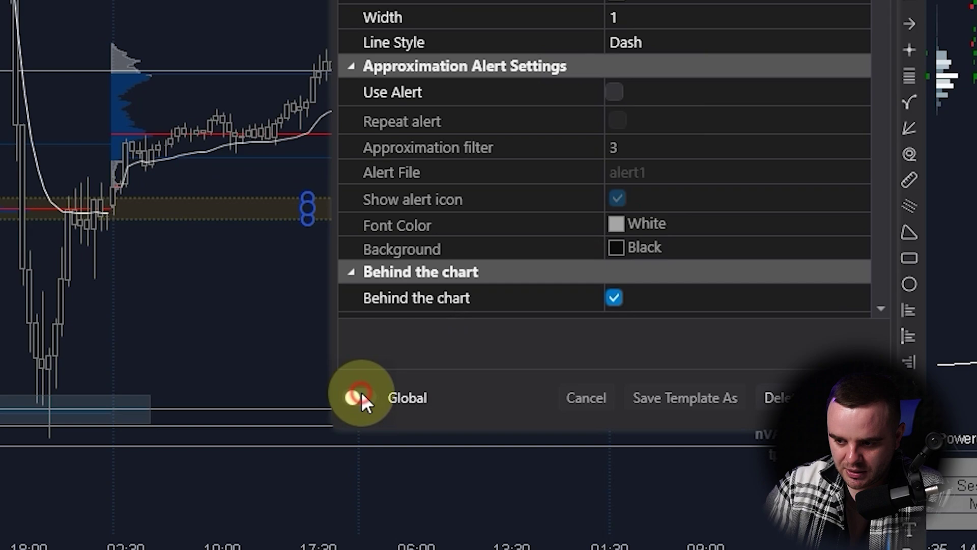
click(312, 476)
click(638, 473)
- Enlarge the M5 chart beside the M30 chart and bring the shared rectangle zone near 20810 into view
drag(447, 281, 447, 282)
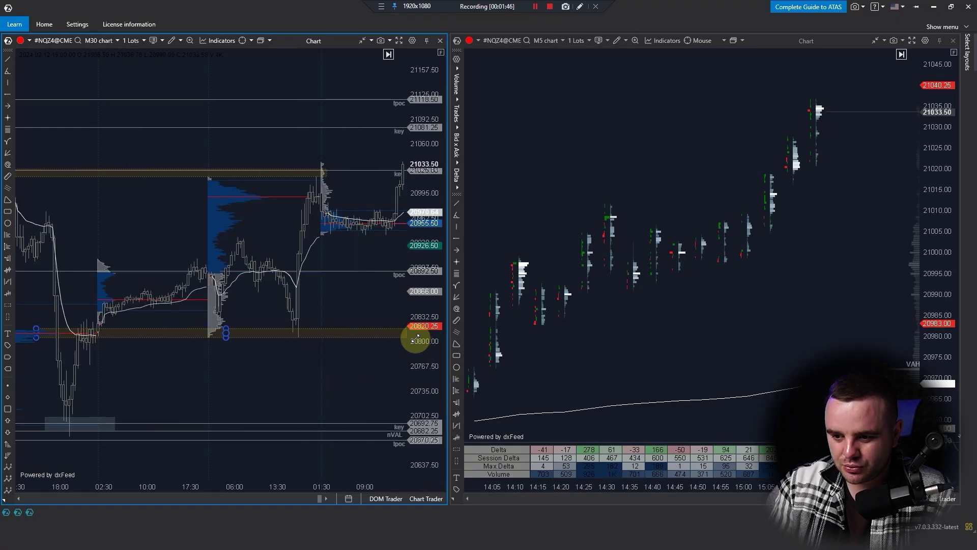
scroll(343, 377, down, 5)
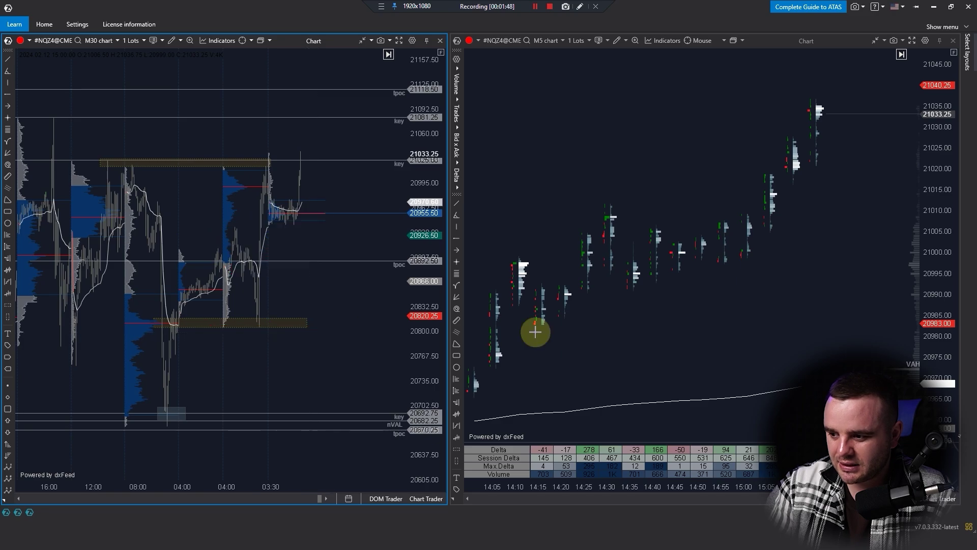
scroll(892, 318, down, 5)
scroll(933, 238, down, 4)
drag(818, 310, 747, 157)
scroll(829, 314, down, 5)
drag(820, 381, 816, 181)
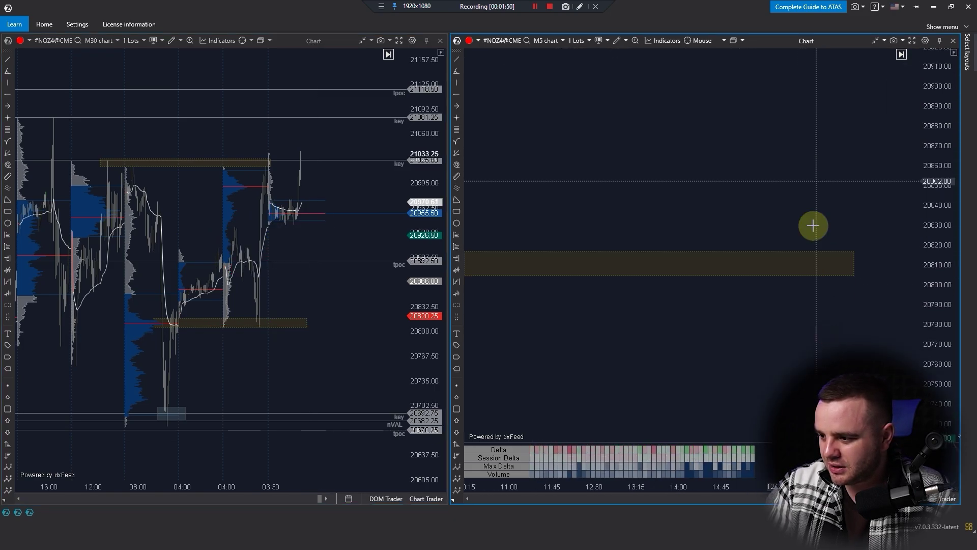
click(484, 105)
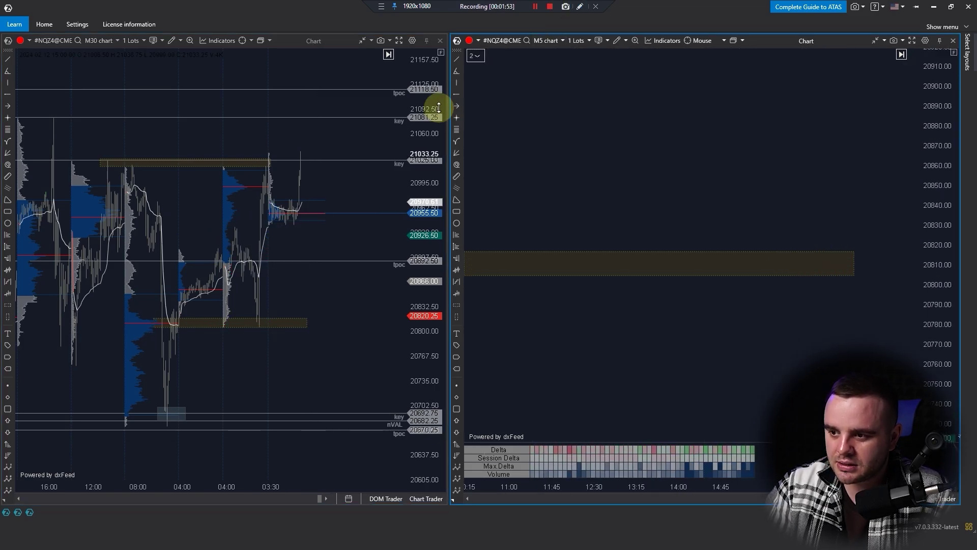
drag(450, 96, 261, 97)
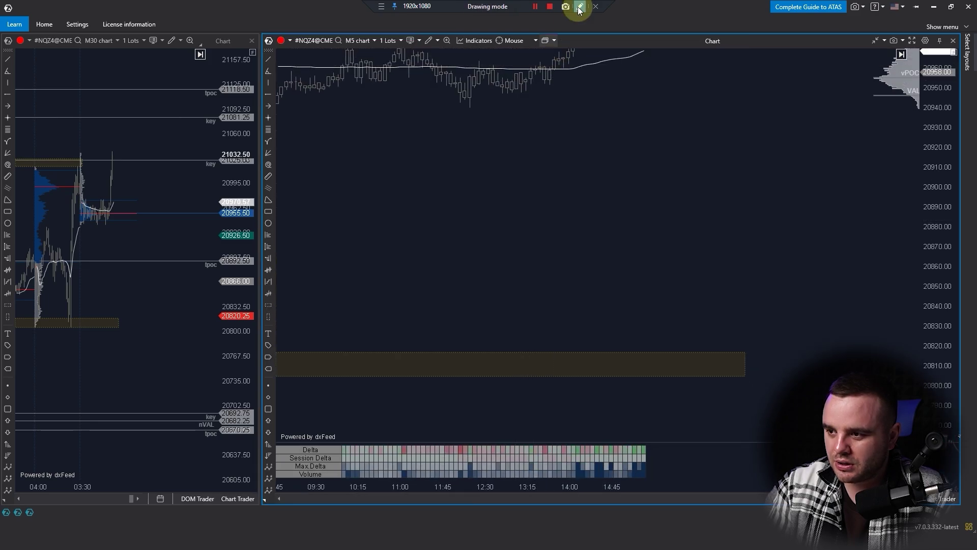
- Sketch a price path on the M5 chart that falls into the zone, consolidates and reverses upward, and clear the sketch
drag(466, 214, 535, 374)
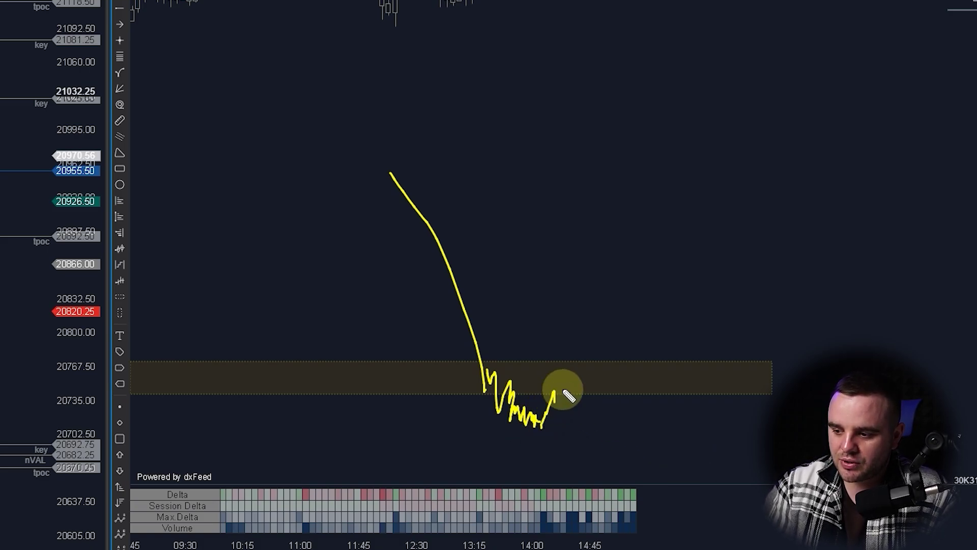
drag(573, 392, 614, 205)
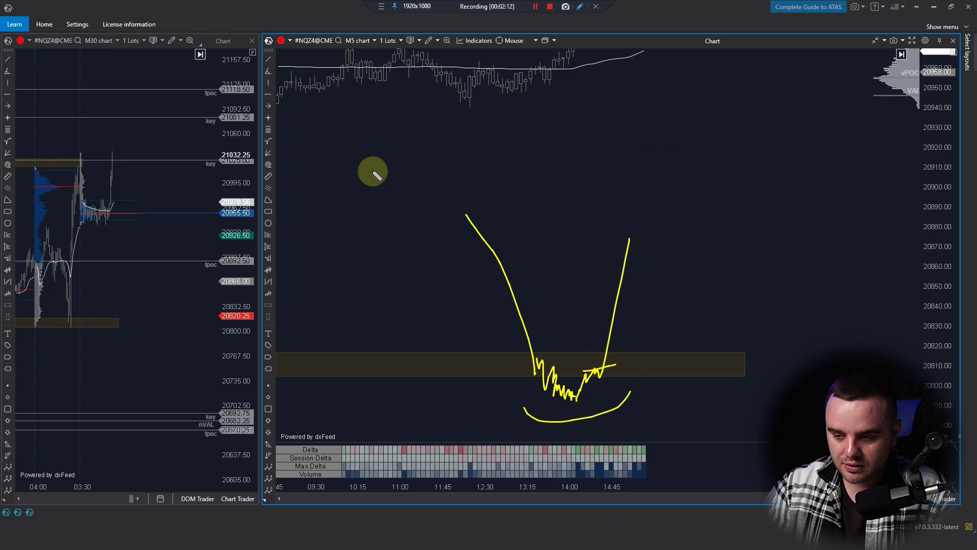
key(Escape)
- Widen the M30 chart and mark the earlier volume profile's value area high and point of control, clearing the marks
drag(770, 219, 793, 219)
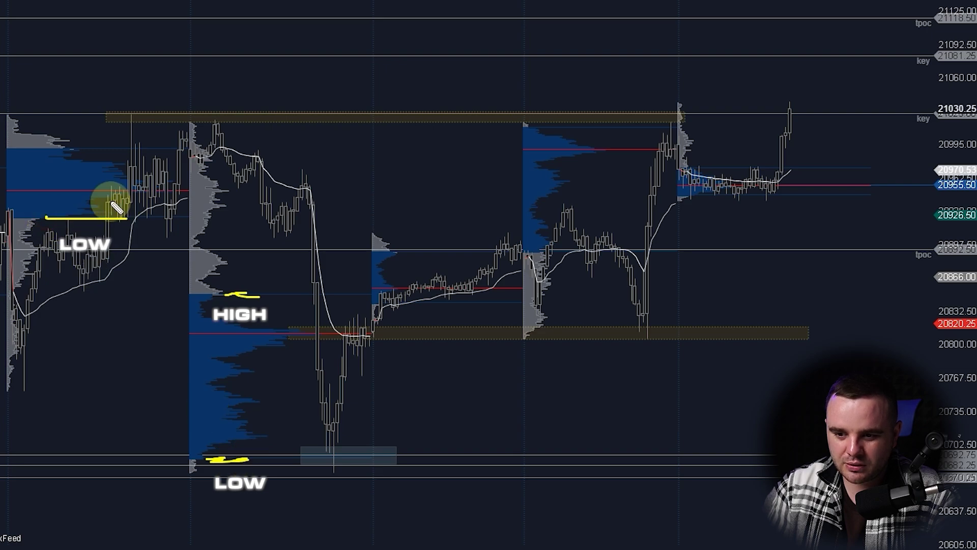
drag(54, 137, 94, 143)
drag(162, 190, 231, 189)
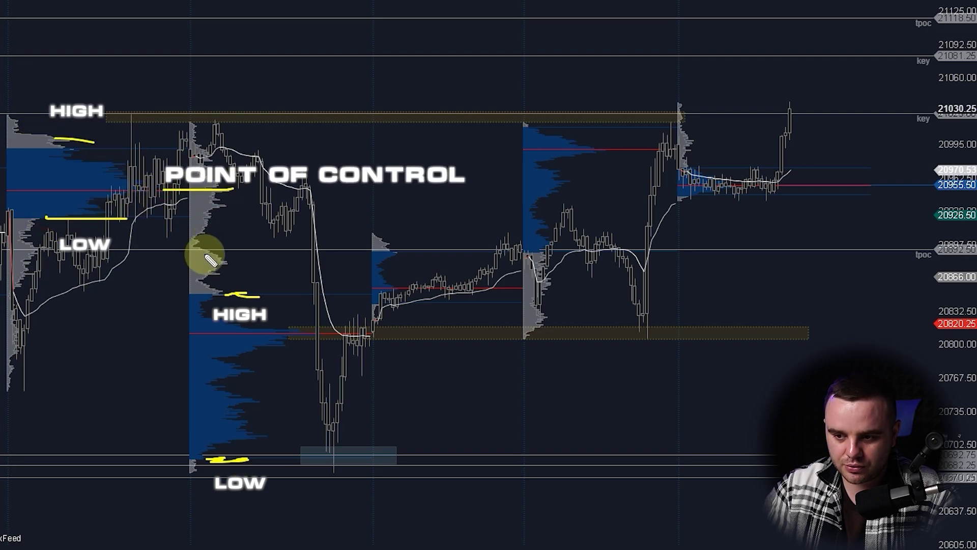
key(Escape)
- Hide the volume profile on the M30 chart and show the second Market profile & TPO indicator instead
scroll(660, 301, down, 3)
click(26, 56)
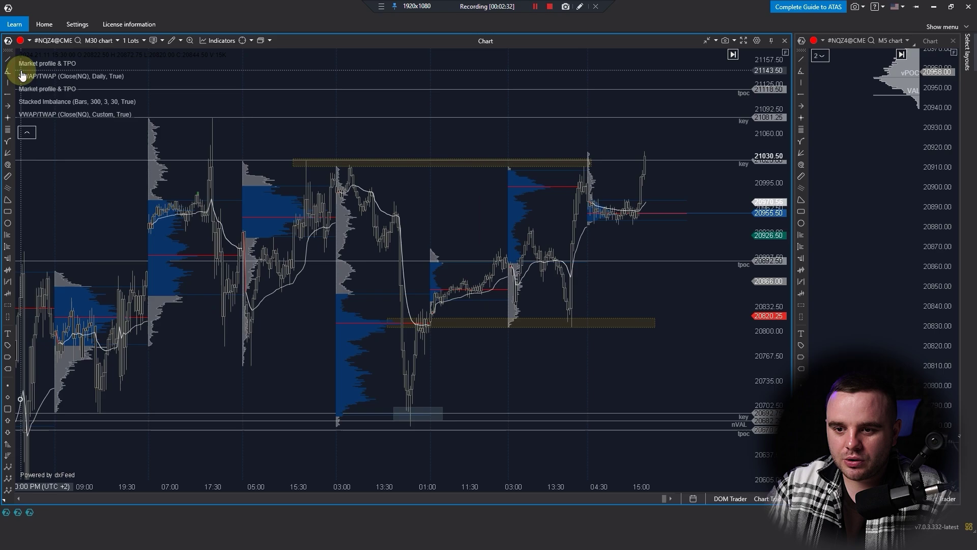
click(99, 64)
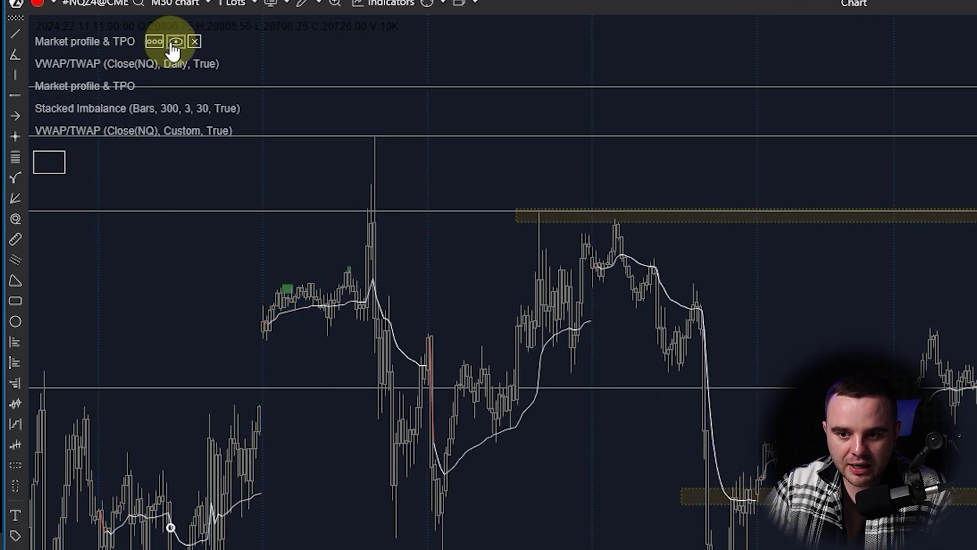
click(175, 86)
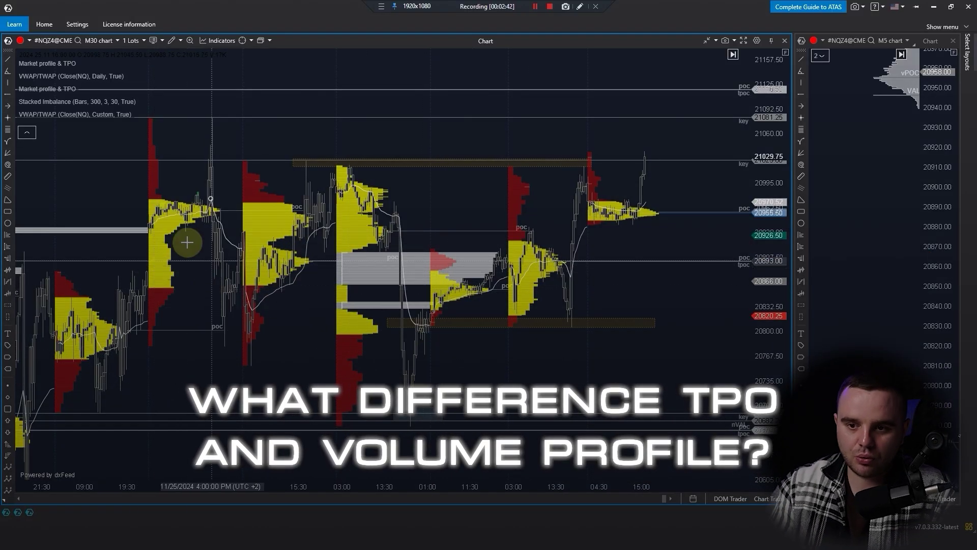
click(27, 133)
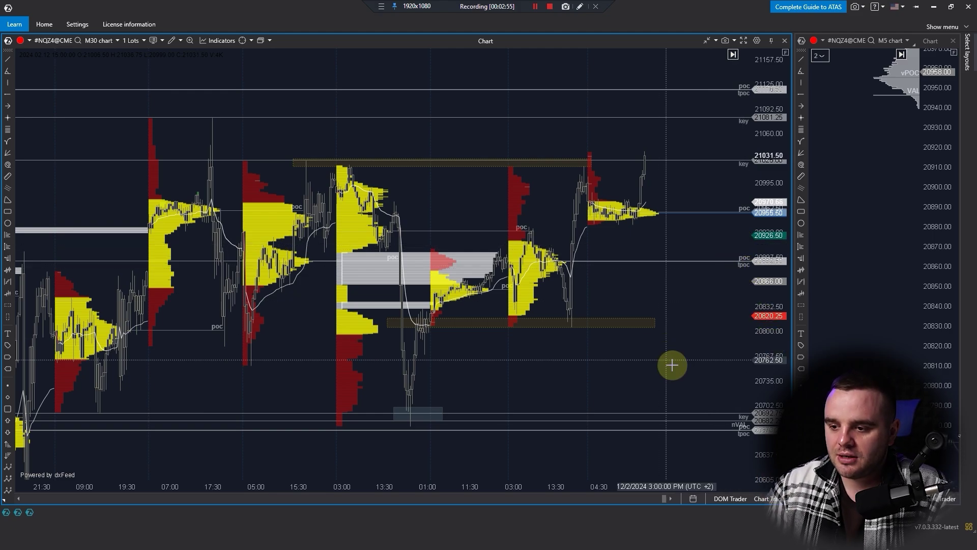
- Mark the 27 November TPO profile's two peaks and draw a rectangle zone from the upper peak to the 29 November session
drag(760, 352, 761, 300)
scroll(673, 300, up, 2)
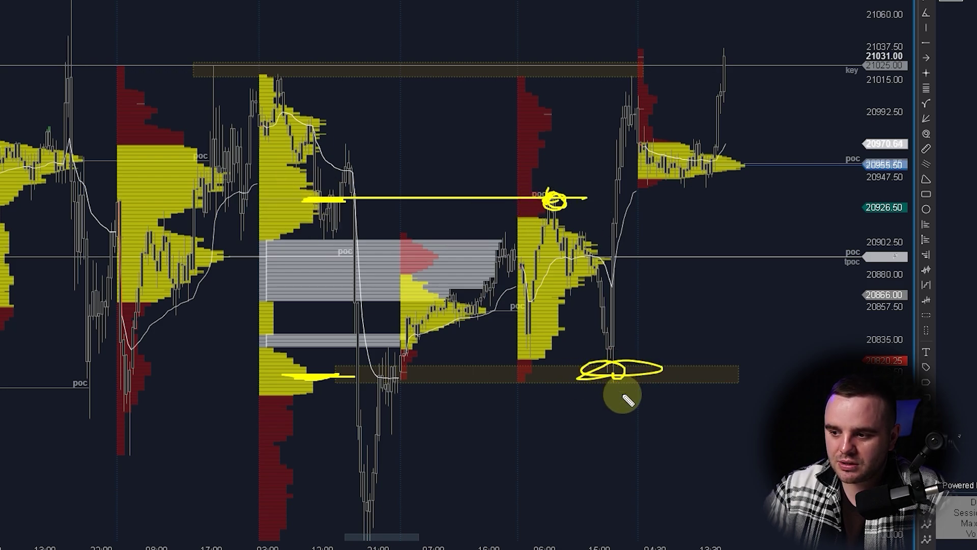
key(Escape)
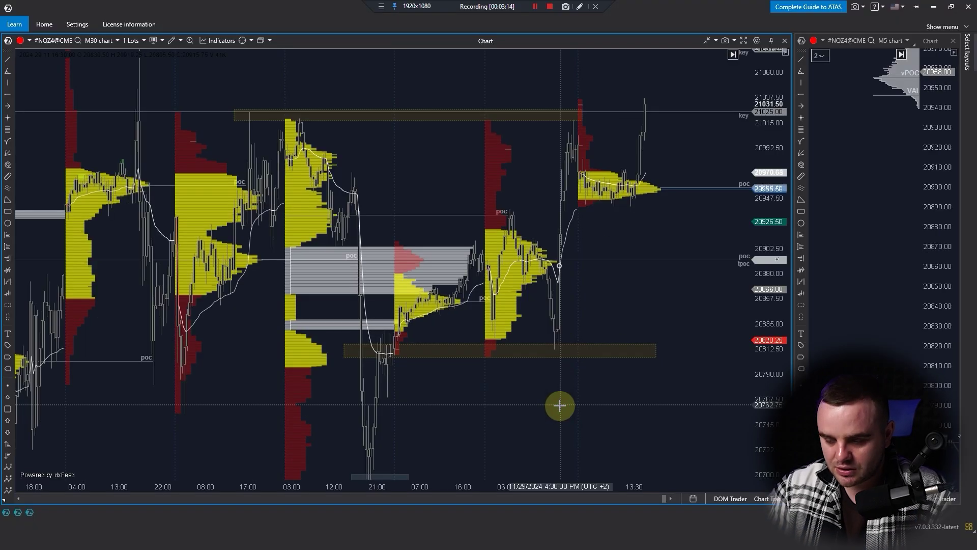
drag(331, 211, 549, 220)
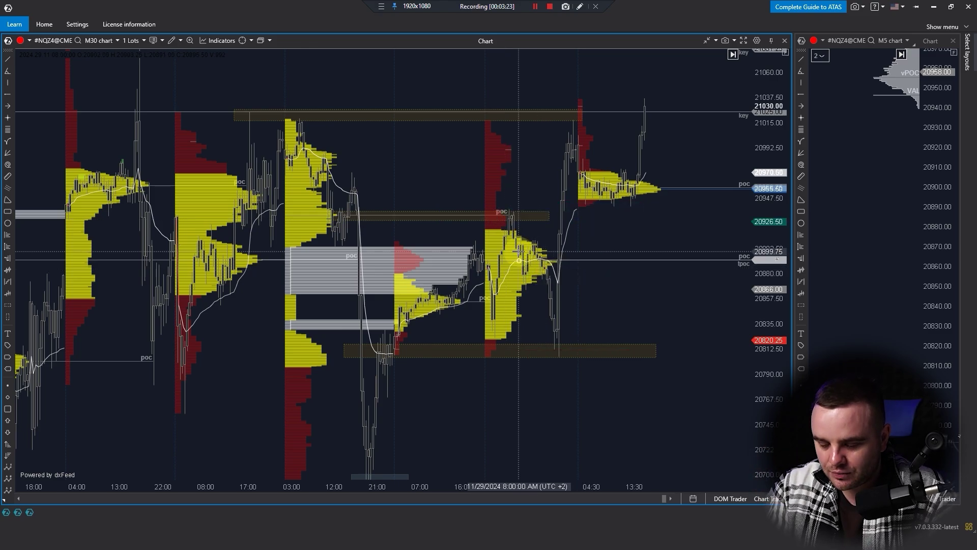
- Hide the second Market profile & TPO indicator on the M30 chart
click(27, 67)
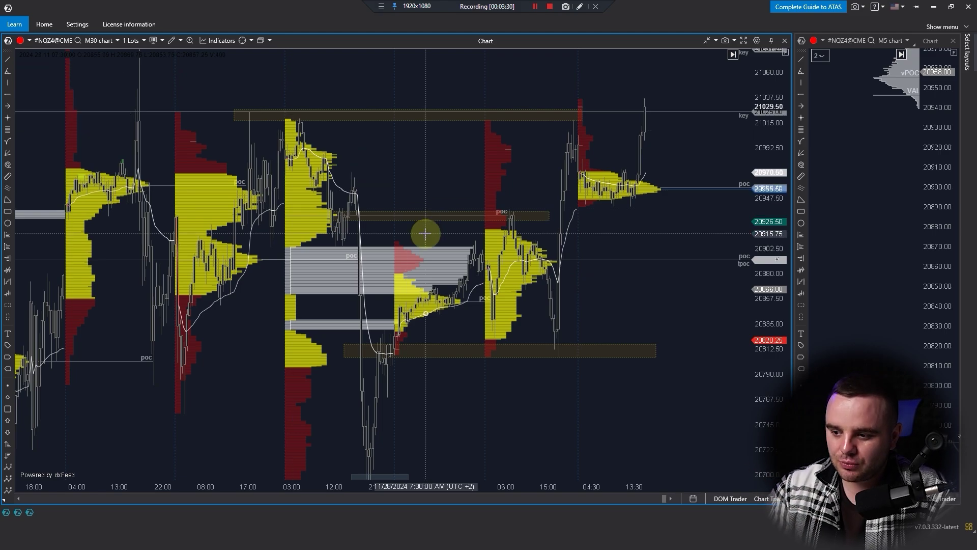
mouse_move(69, 96)
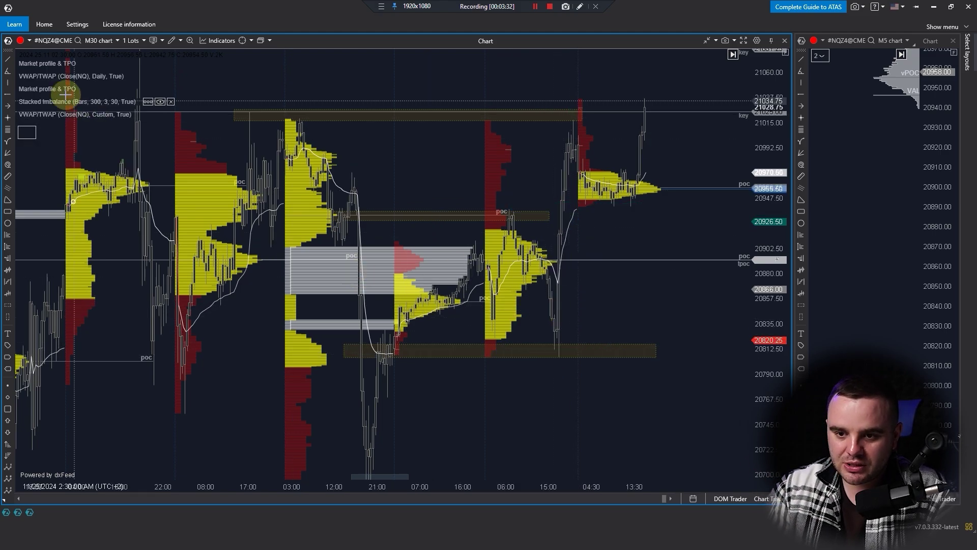
click(100, 90)
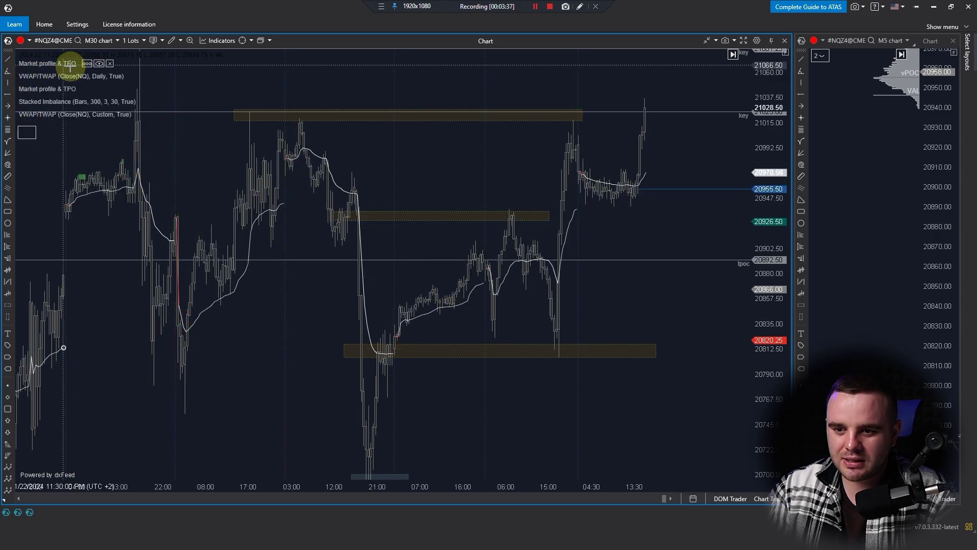
- Show the first Market profile & TPO indicator and mark the 27 November point of control and the middle zone's stretch to the 29 November peak
click(100, 65)
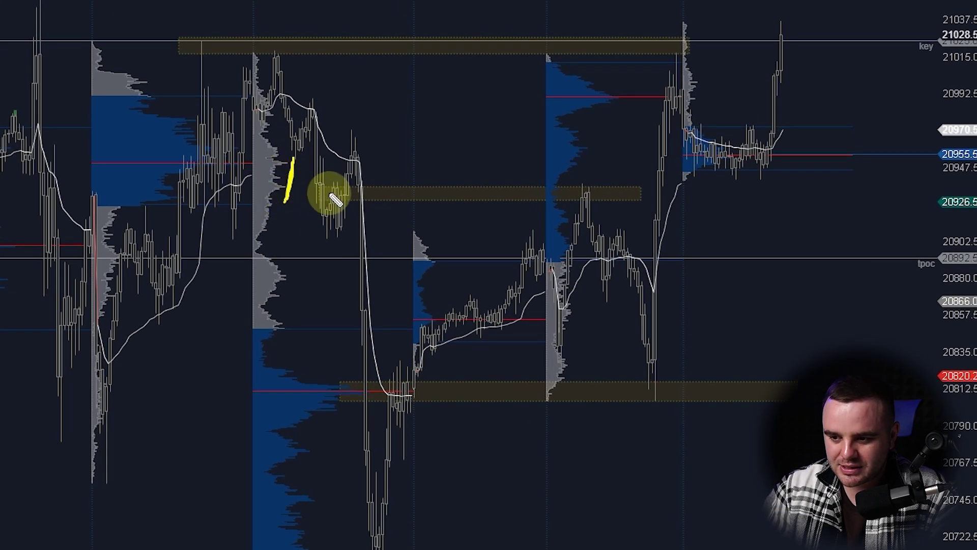
drag(288, 194, 393, 191)
drag(332, 417, 359, 405)
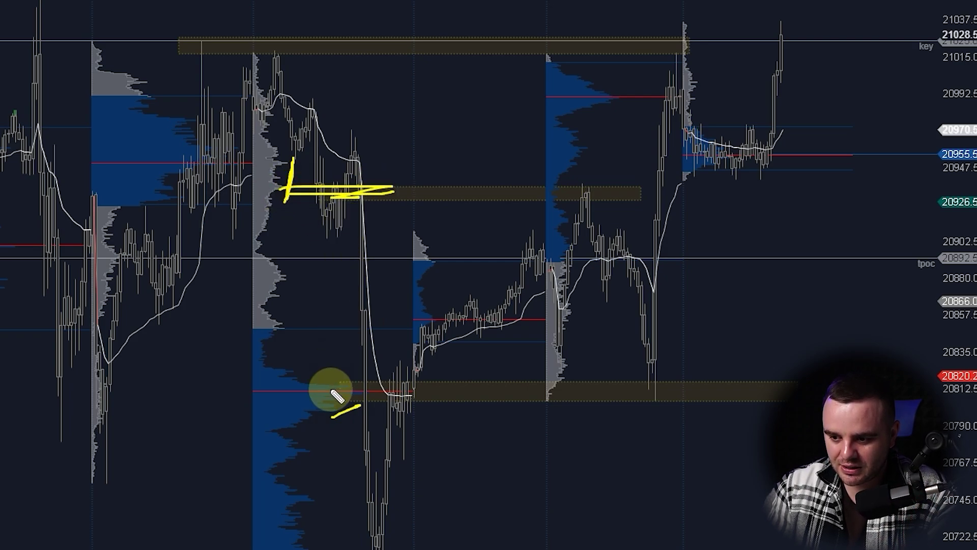
drag(315, 427, 318, 380)
drag(344, 197, 590, 195)
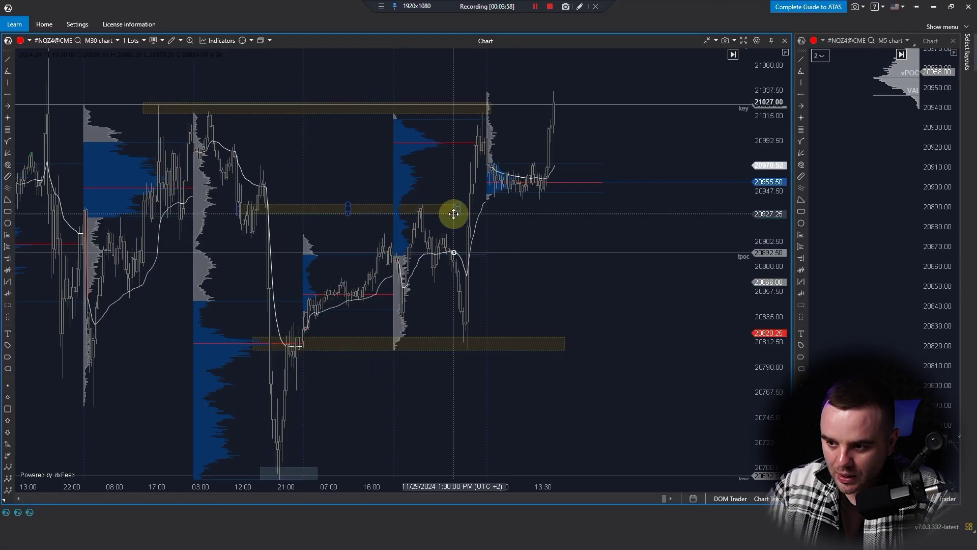
- Make the middle rectangle zone on the M30 chart global so it also appears on the M5 chart
mouse_move(455, 209)
mouse_down()
mouse_move(478, 212)
mouse_move(429, 210)
mouse_move(458, 208)
mouse_up()
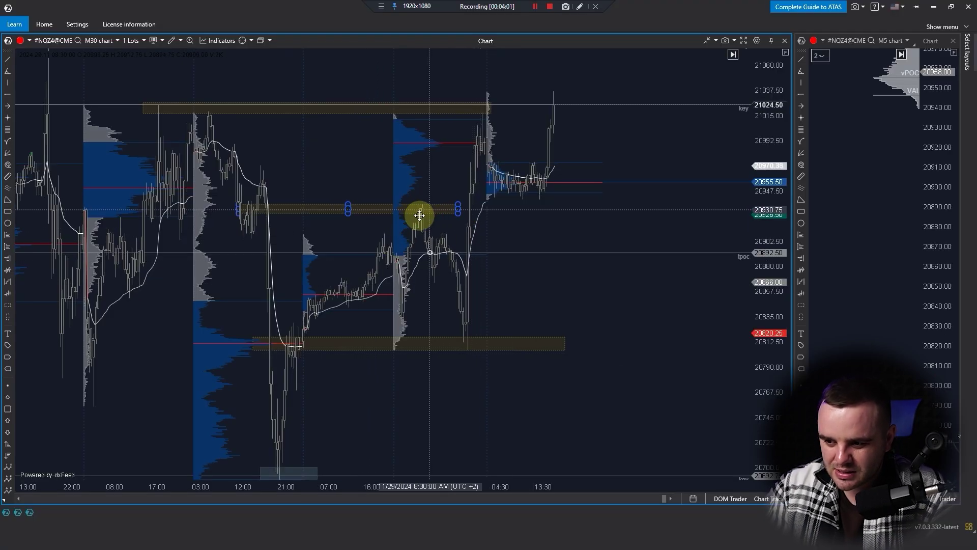
double_click(437, 212)
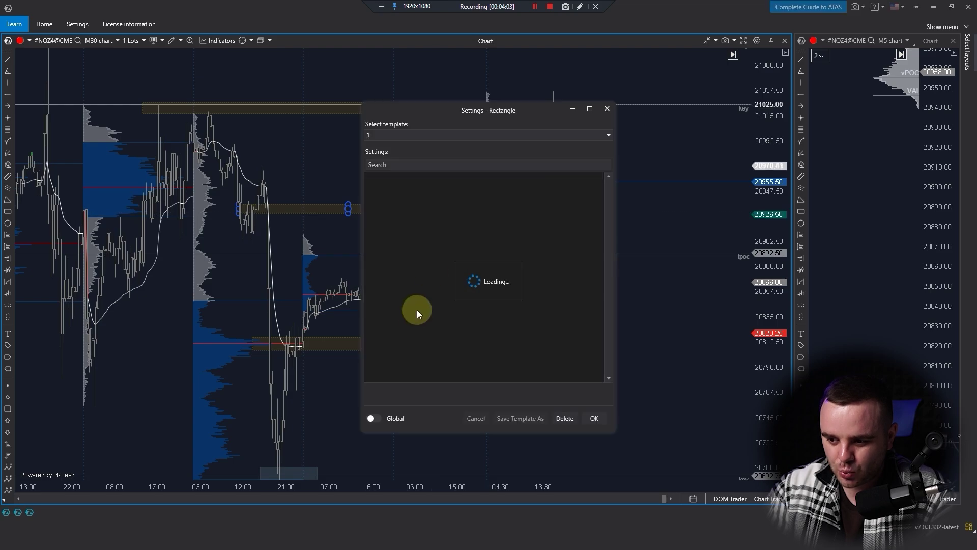
click(595, 418)
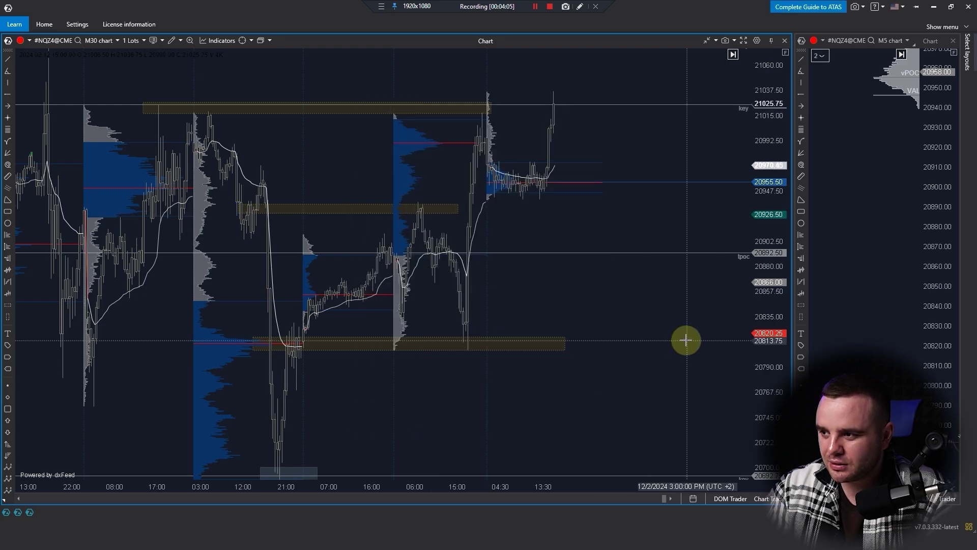
- Check the M30 chart's colour group and set the M5 chart's group to Red
scroll(708, 285, down, 2)
click(22, 43)
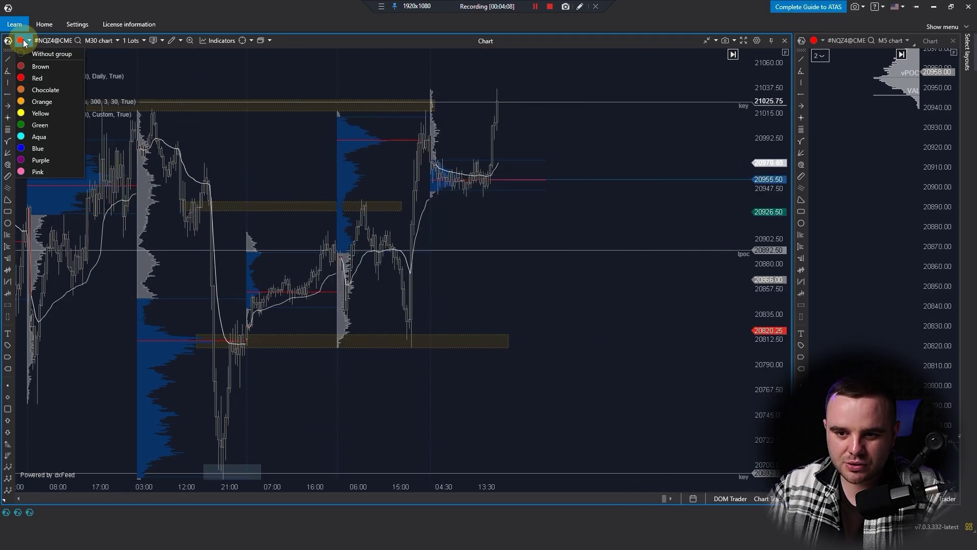
click(22, 39)
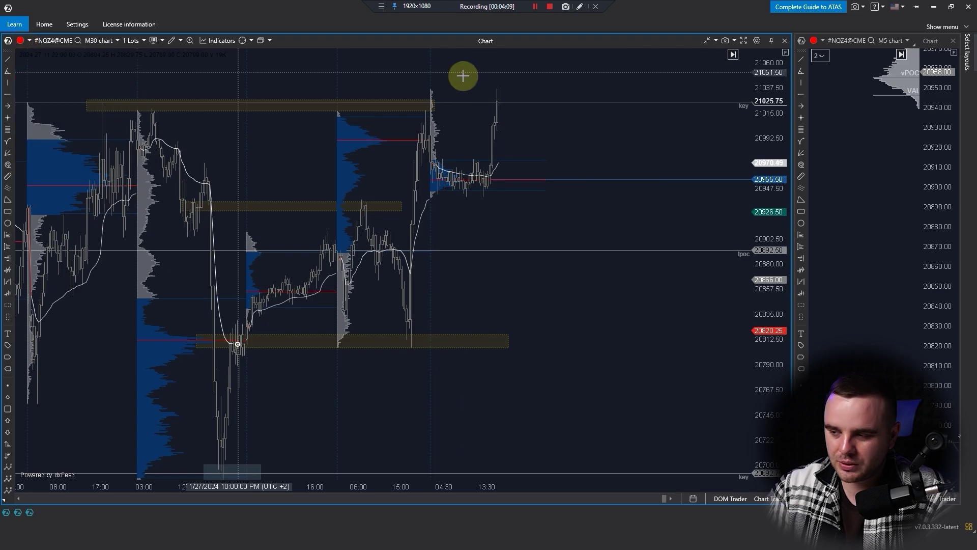
click(821, 43)
click(822, 75)
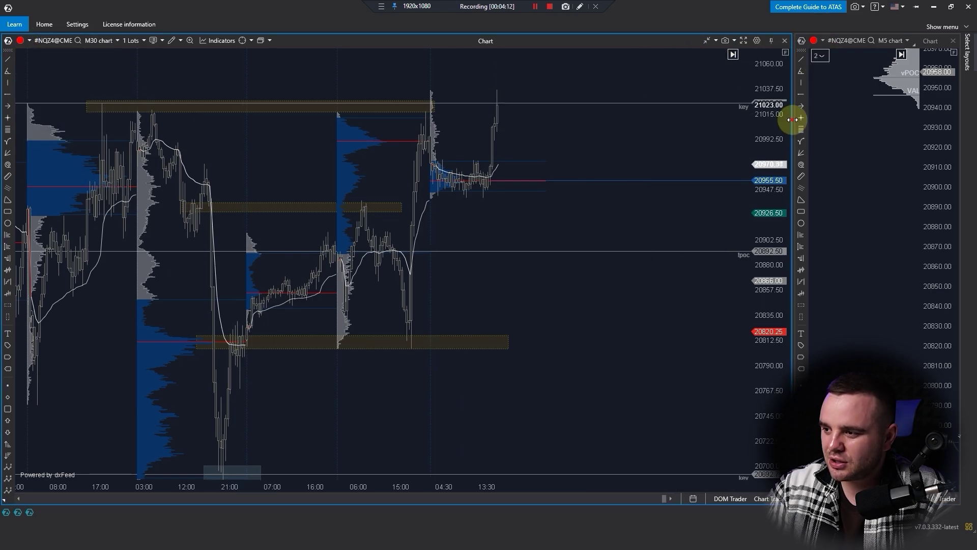
- Widen the M5 chart and bring its middle and lower rectangle zones into view
drag(792, 120, 398, 119)
scroll(639, 234, down, 5)
drag(639, 209, 767, 364)
scroll(765, 288, down, 6)
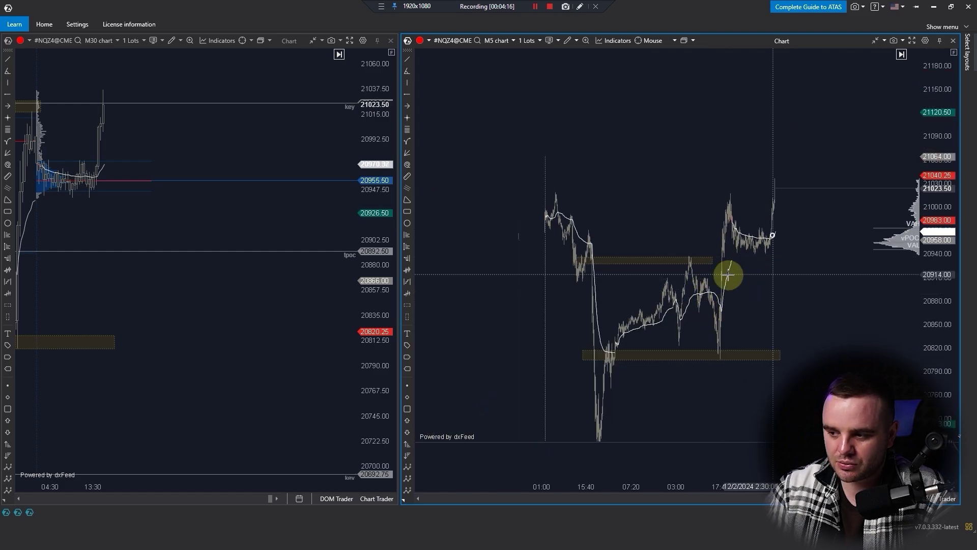
- Examine the M5 footprint and delta data where price touched the lower zone around 16:30 on 29 November, and the move out of it
scroll(888, 348, up, 3)
drag(620, 360, 854, 265)
drag(928, 352, 935, 160)
scroll(846, 288, up, 6)
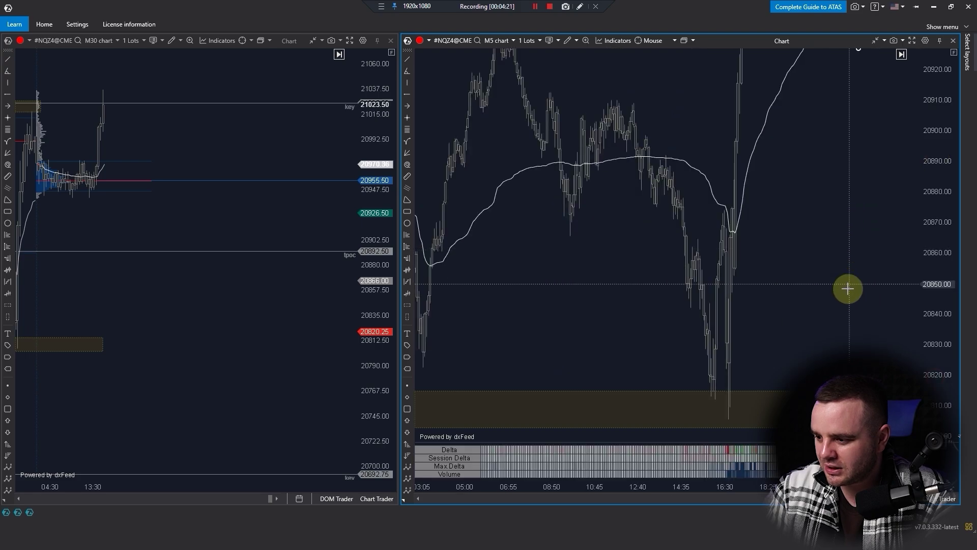
drag(658, 325, 916, 268)
scroll(825, 319, up, 4)
drag(790, 275, 935, 303)
scroll(822, 320, up, 5)
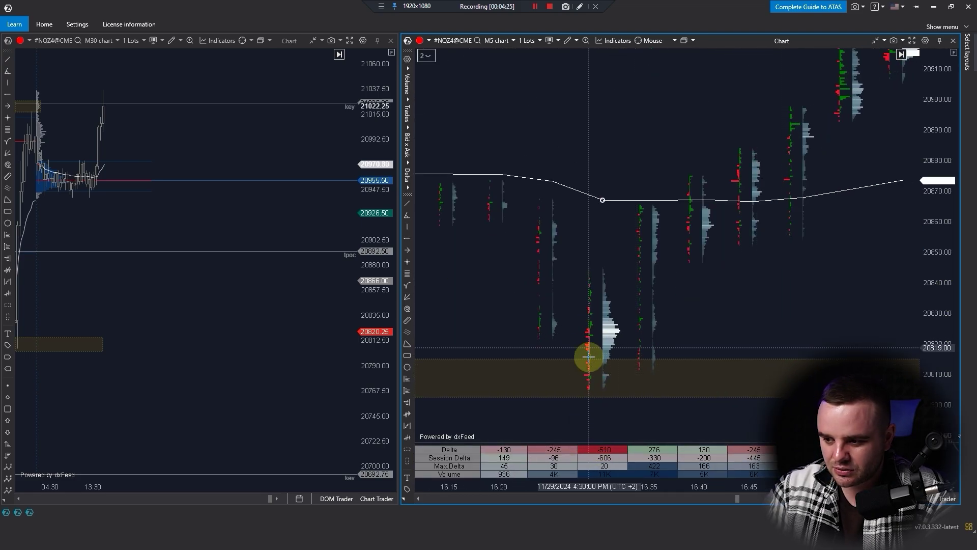
scroll(596, 213, up, 3)
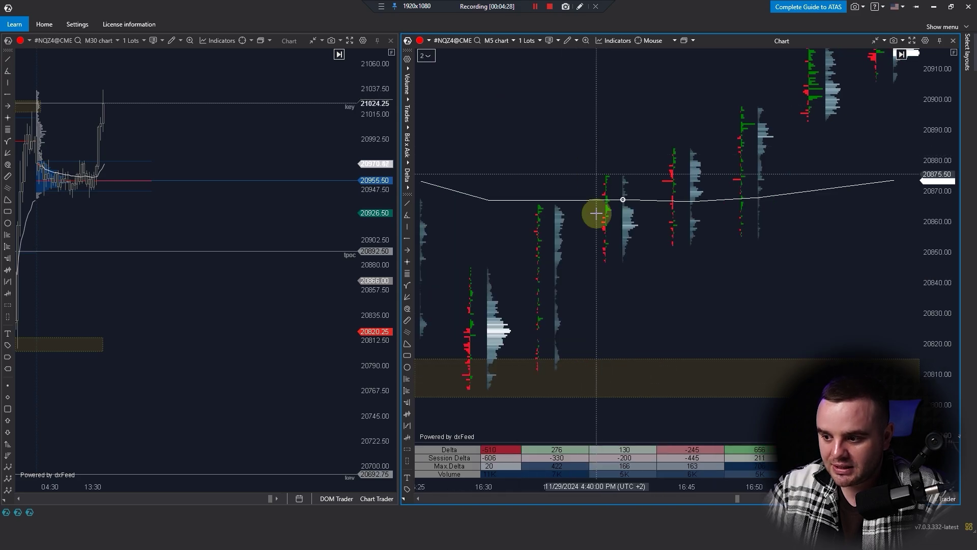
scroll(488, 356, down, 2)
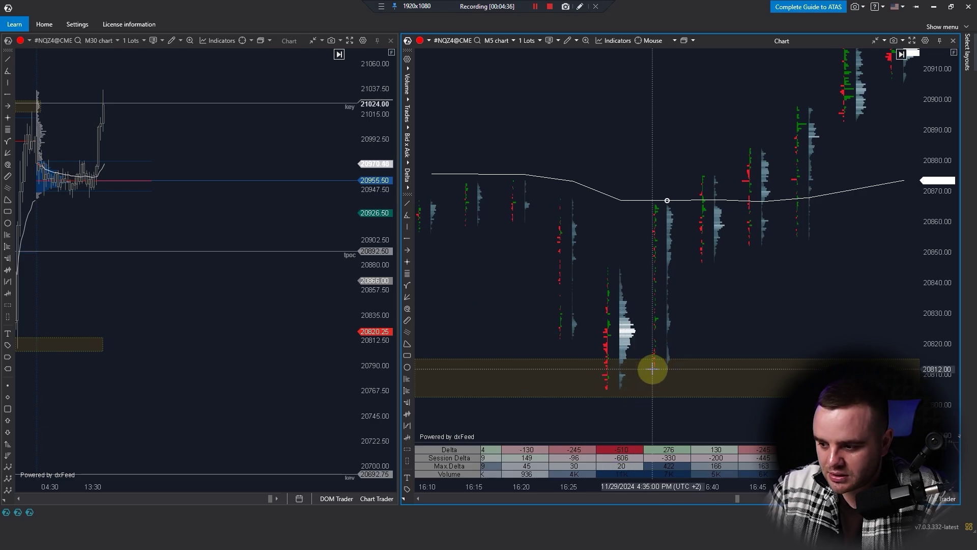
scroll(851, 87, down, 5)
drag(935, 207, 931, 290)
drag(872, 270, 467, 371)
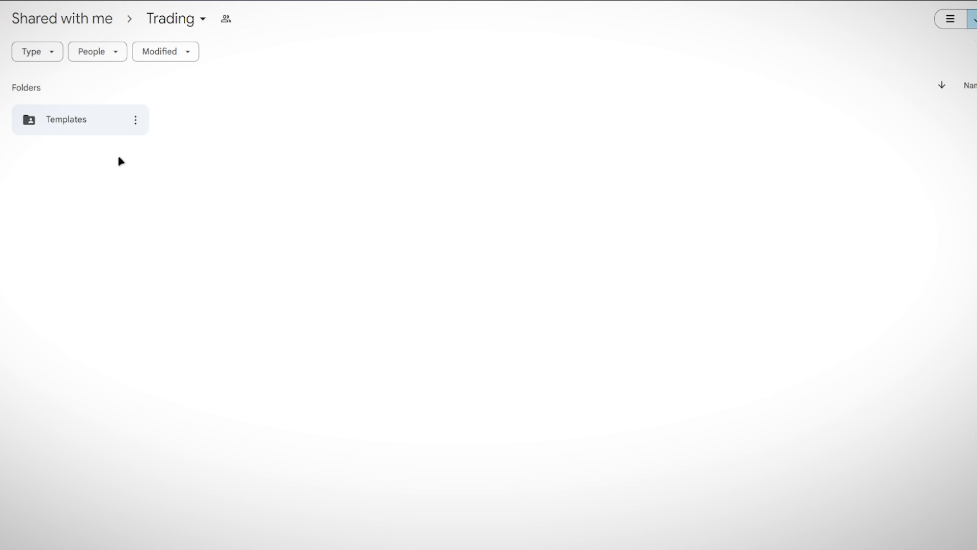
- Open the Templates folder inside the shared Trading folder in Google Drive
double_click(80, 129)
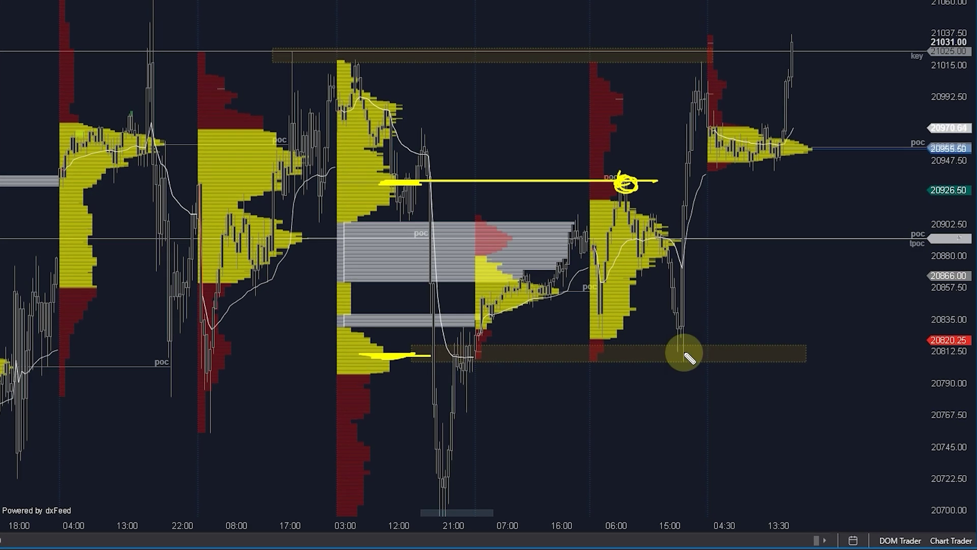
- Underline the 29 November low below the lower rectangle zone on the M30 chart
drag(689, 406, 732, 403)
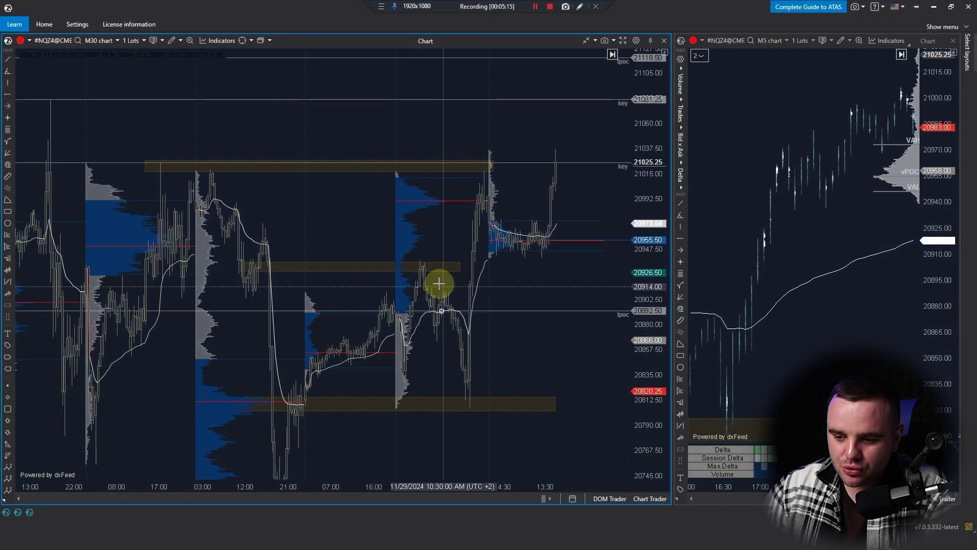
- Toggle the visibility of the custom and daily VWAP/TWAP indicators on the M30 chart to compare their lines
scroll(438, 283, up, 2)
mouse_move(39, 66)
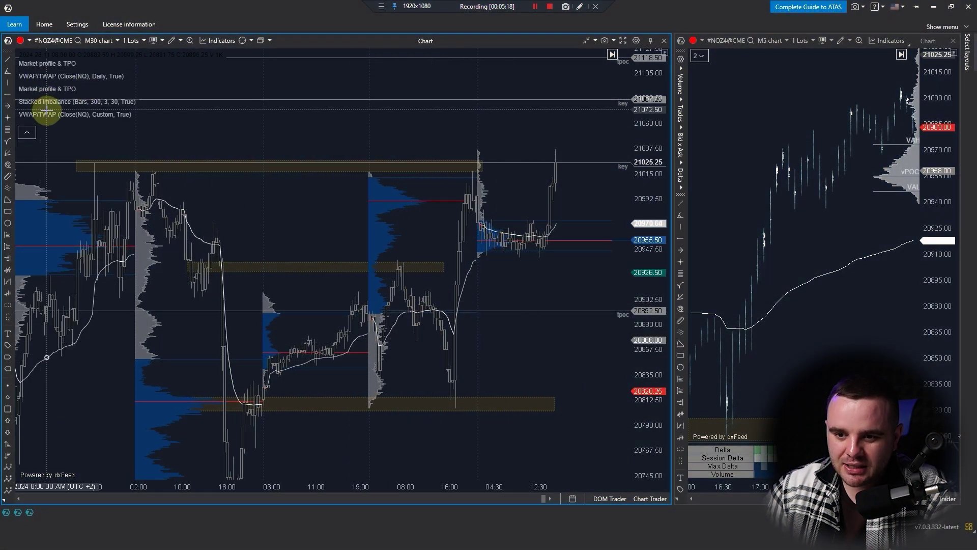
mouse_move(136, 114)
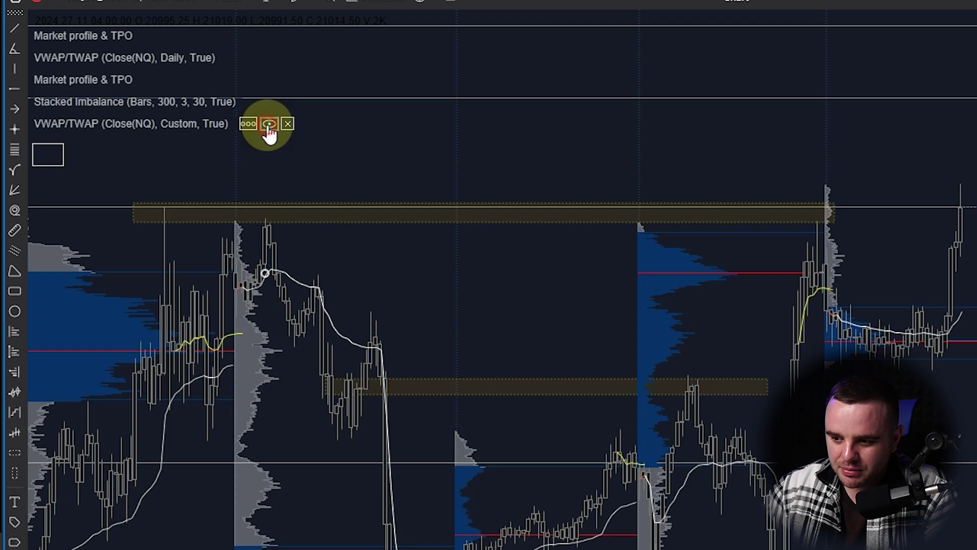
click(256, 59)
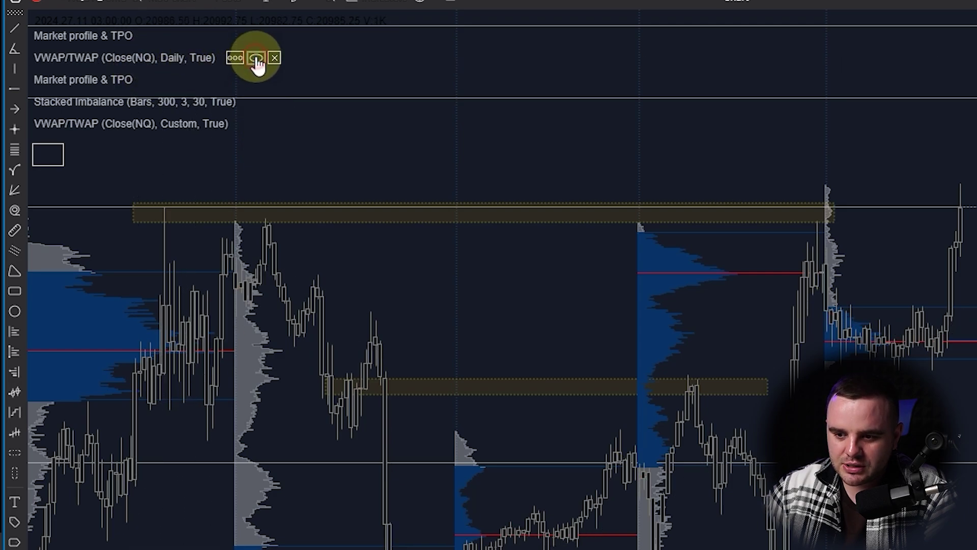
click(256, 58)
- Review the period and session time settings of the daily and custom VWAP/TWAP indicators
click(235, 58)
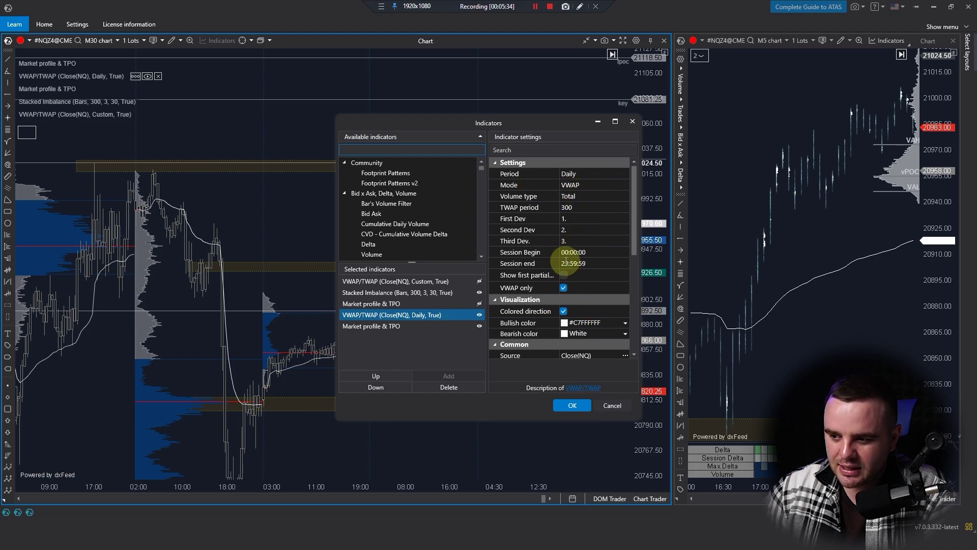
click(572, 405)
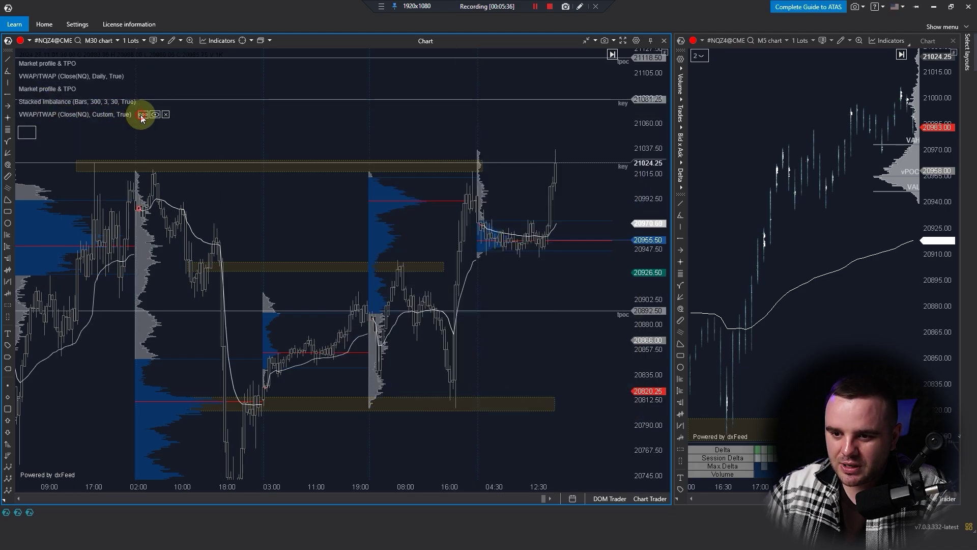
click(143, 114)
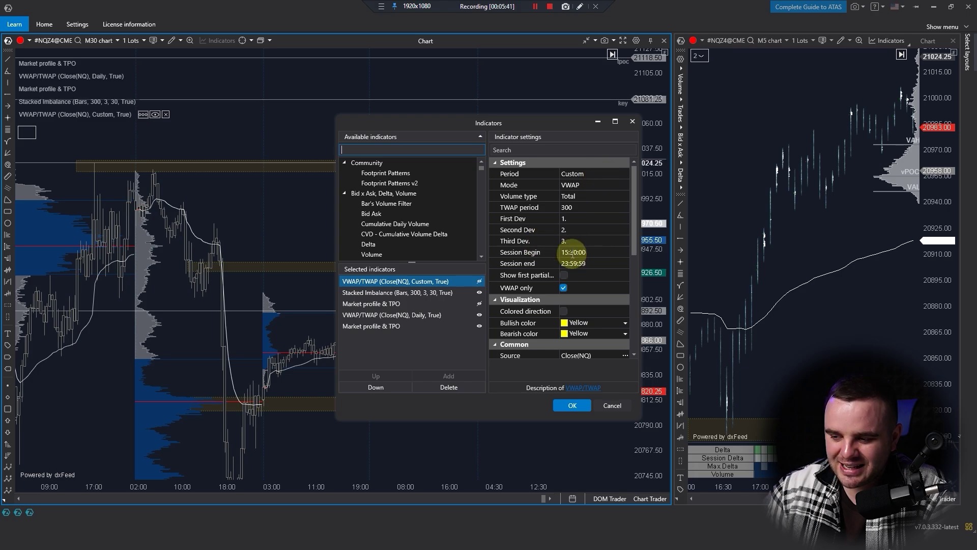
click(571, 406)
- Show the custom VWAP/TWAP indicator on the M30 chart, examine its yellow line over the 27 November and earlier sessions, and hide it
scroll(556, 366, up, 3)
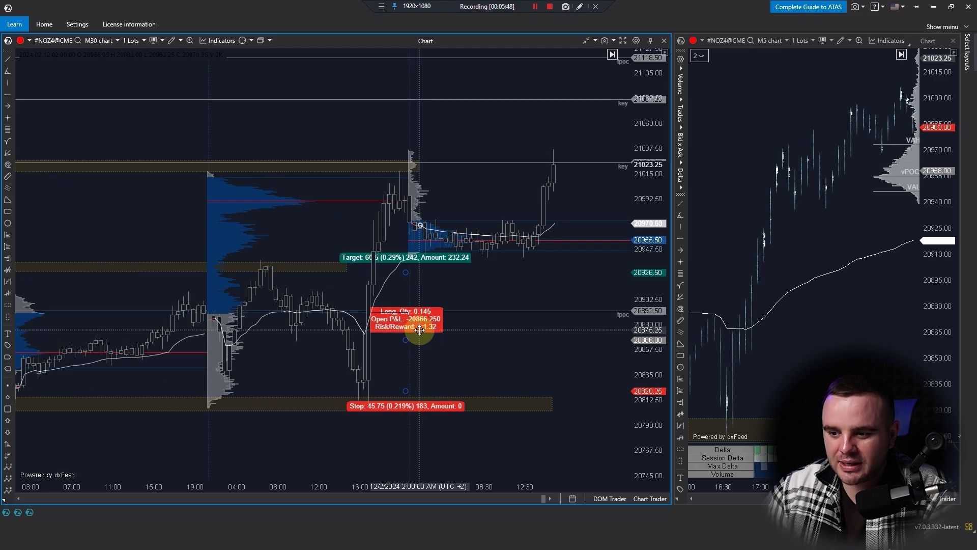
drag(212, 324, 518, 336)
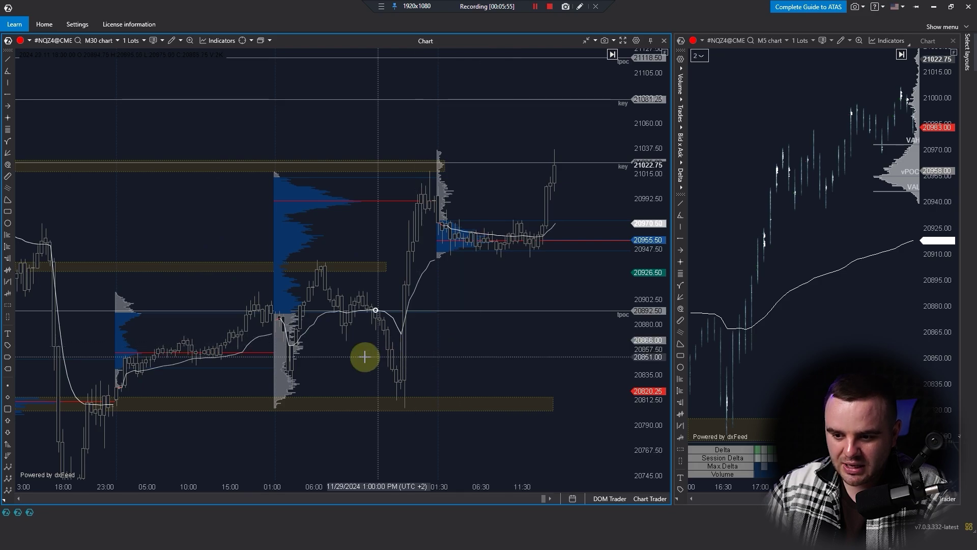
click(31, 67)
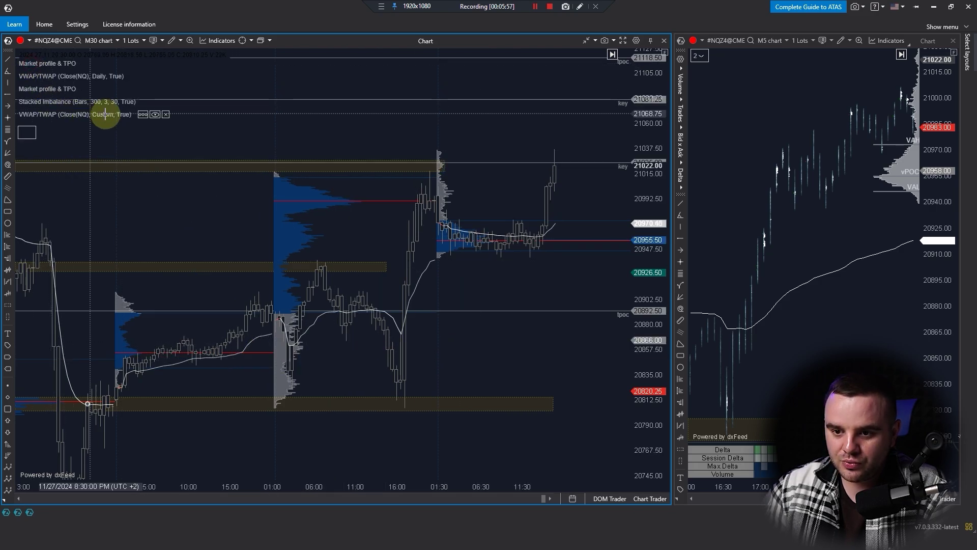
drag(188, 366, 466, 334)
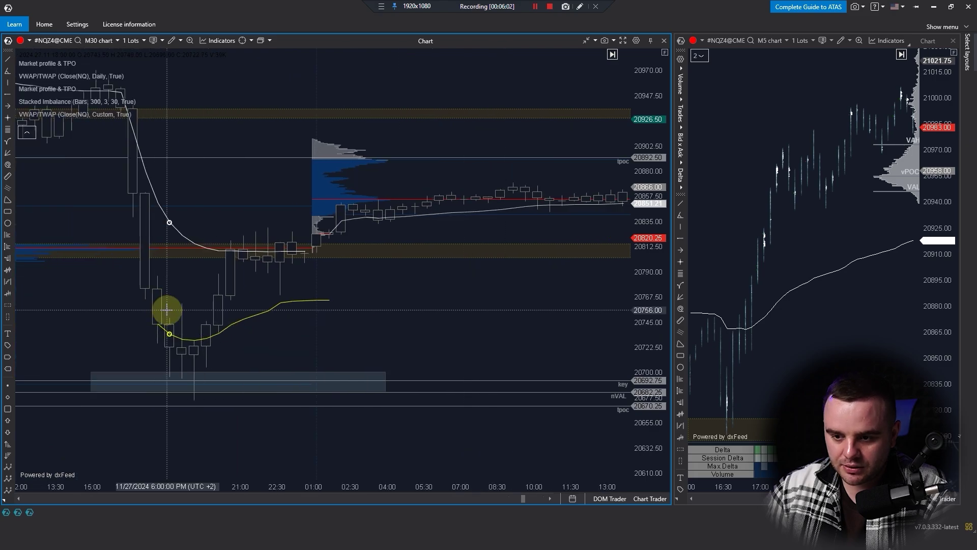
scroll(458, 346, down, 6)
drag(642, 271, 642, 319)
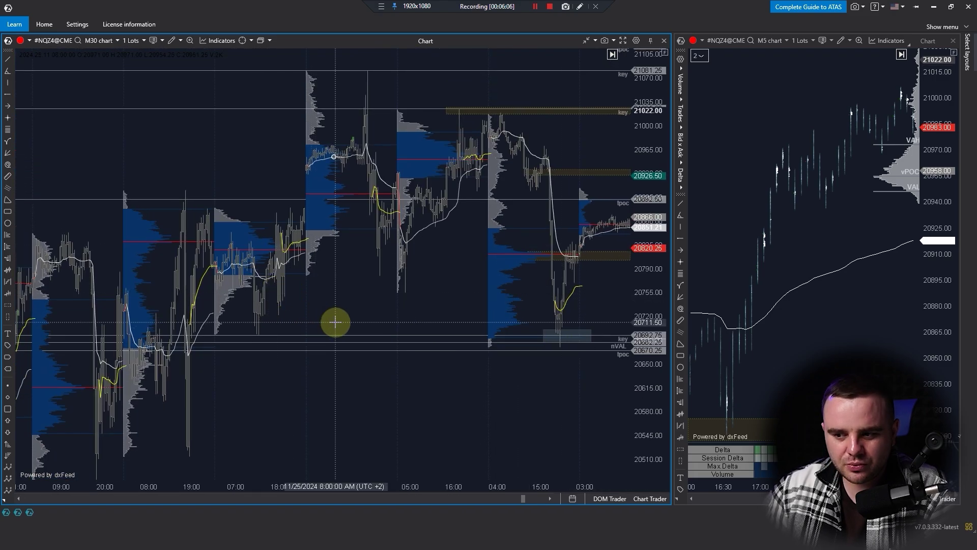
scroll(346, 314, up, 3)
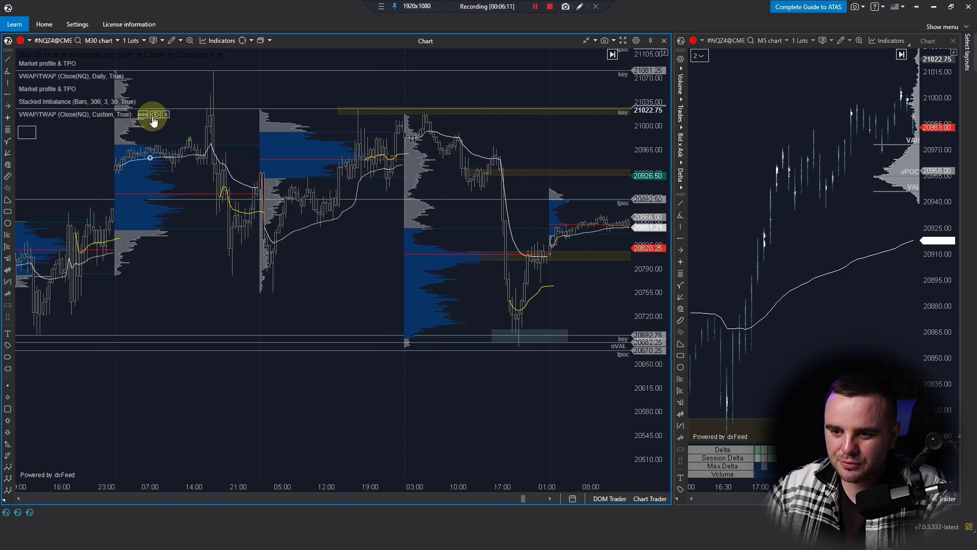
click(155, 115)
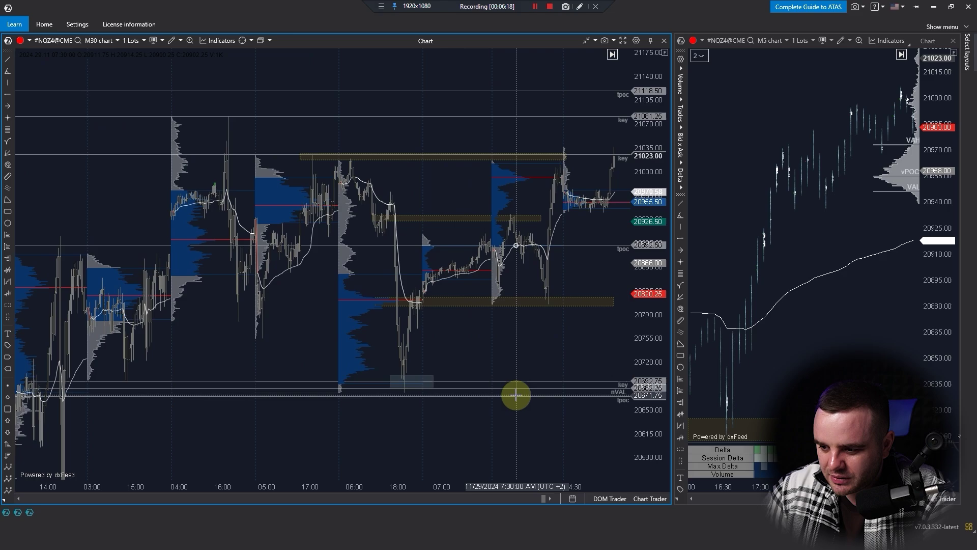
- Place a horizontal ray at 20452.00 from the value area low of the large volume profile on the M30 chart
scroll(514, 395, down, 5)
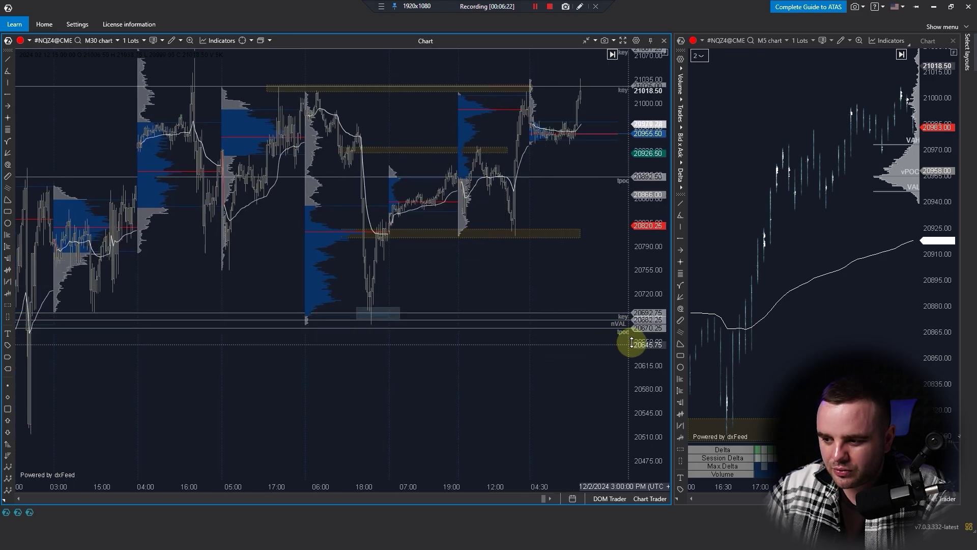
scroll(600, 352, up, 5)
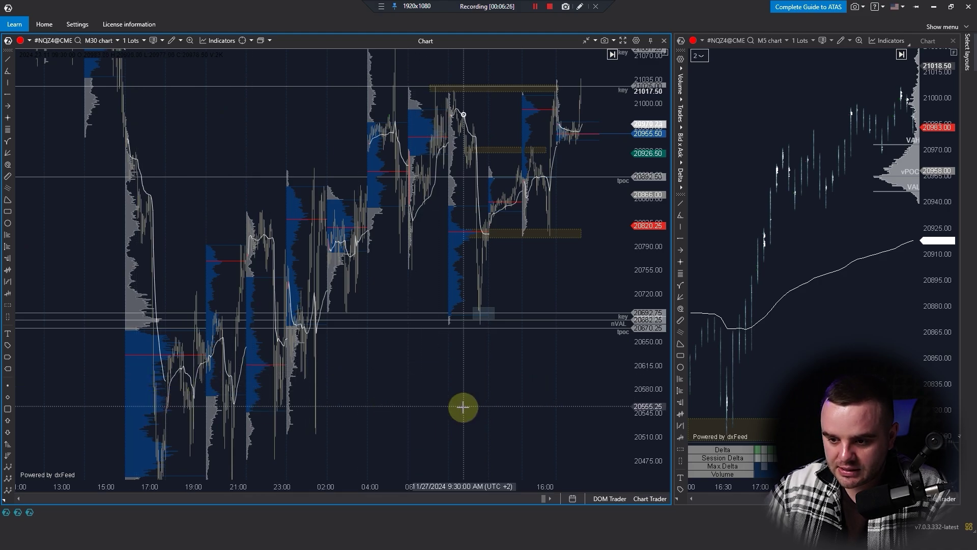
drag(465, 406, 505, 233)
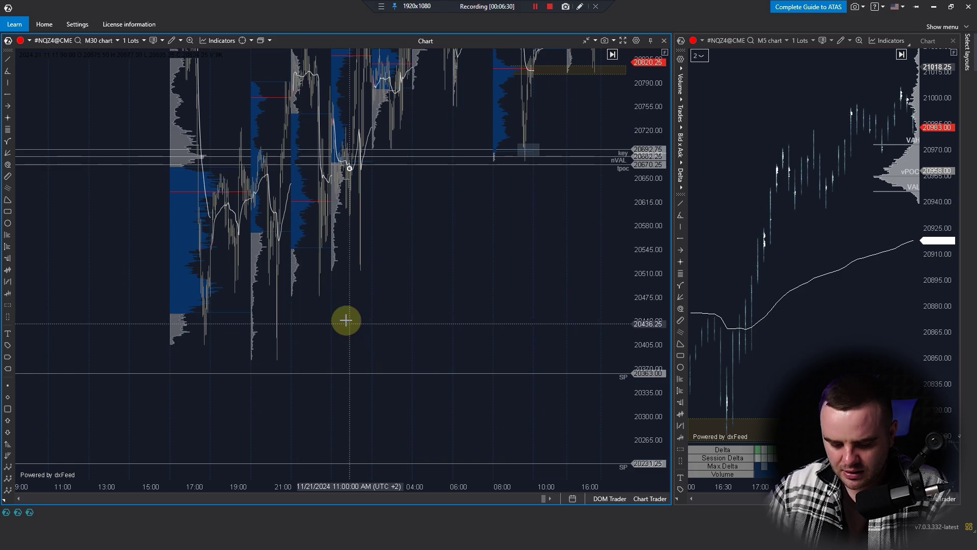
text(5)
click(214, 313)
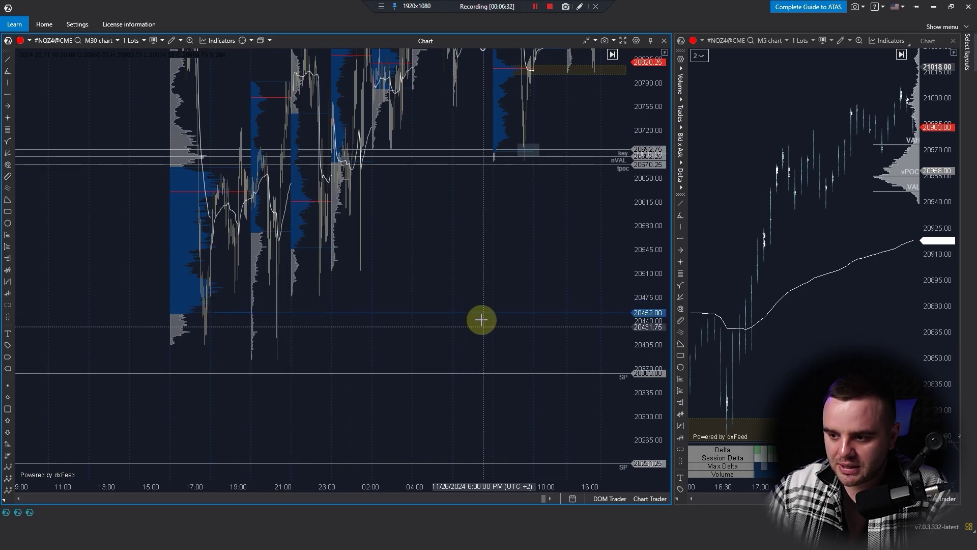
- Make the new horizontal ray at 20452.00 global so it applies to other charts as well
double_click(477, 313)
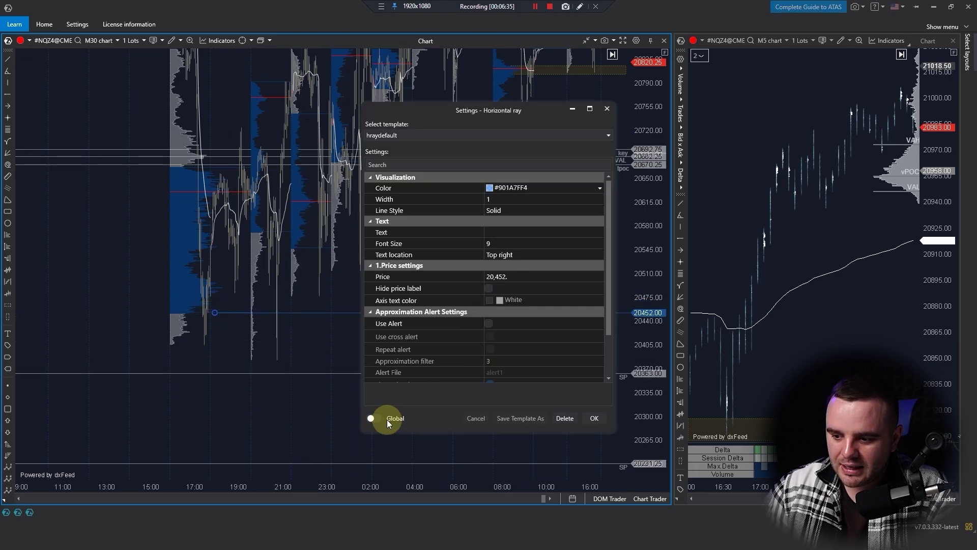
click(372, 418)
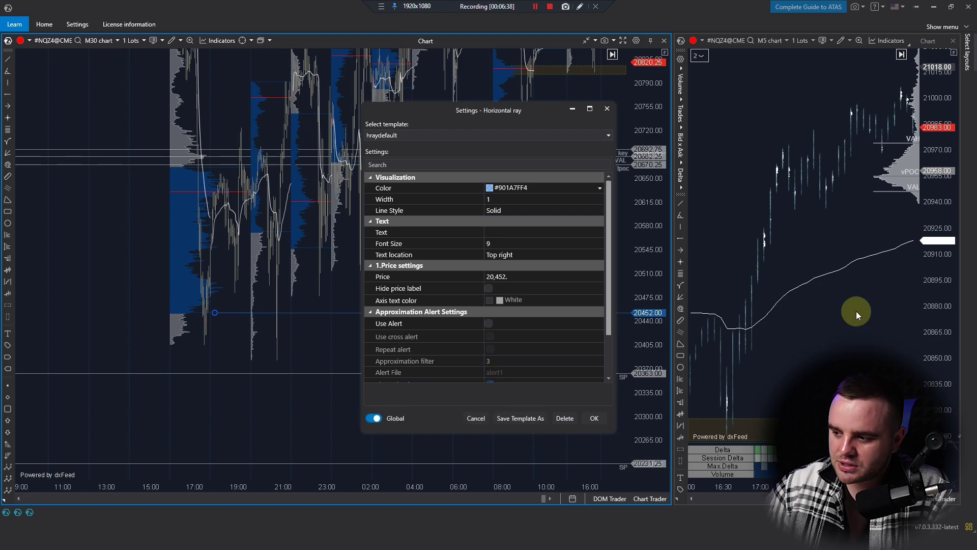
click(610, 417)
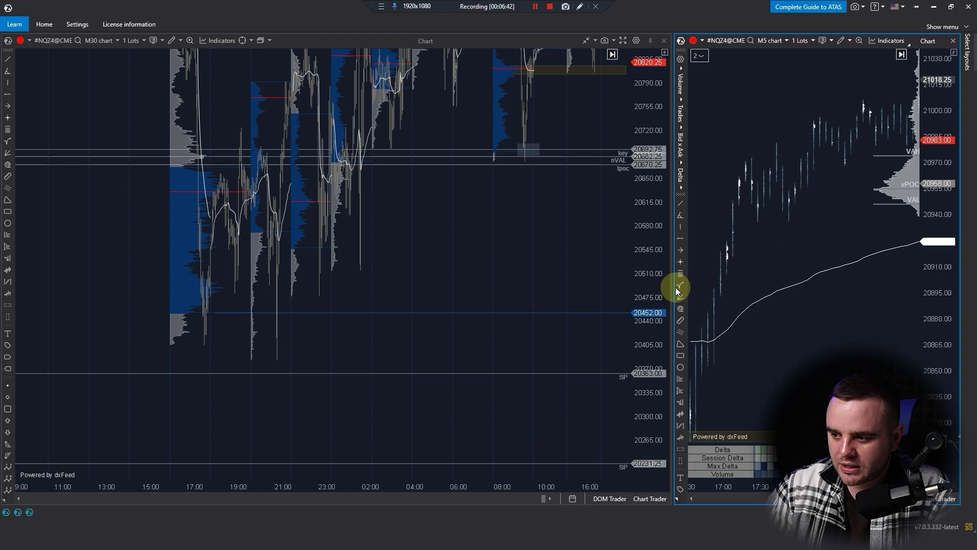
- Widen the M5 chart pane until it takes up most of the workspace beside the M30 chart
drag(674, 284, 233, 281)
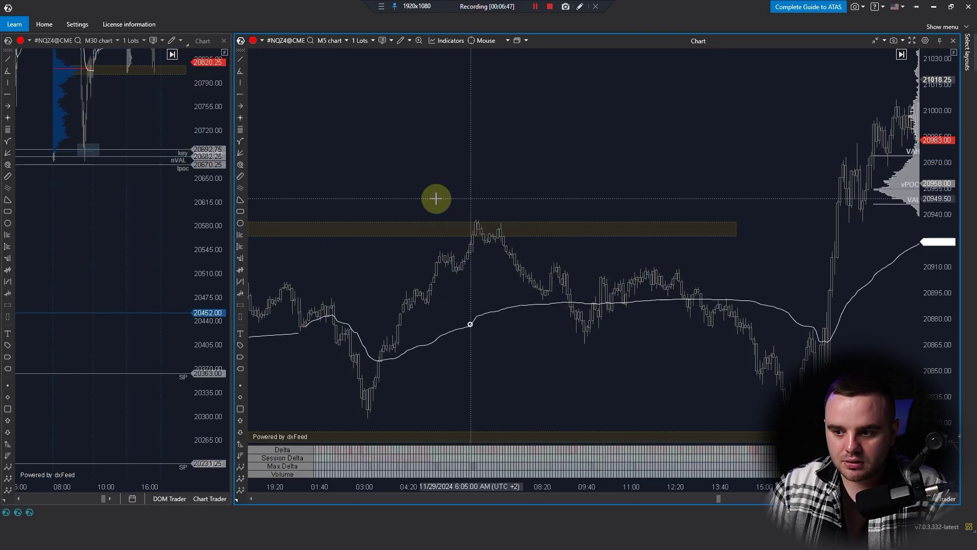
drag(233, 130, 177, 131)
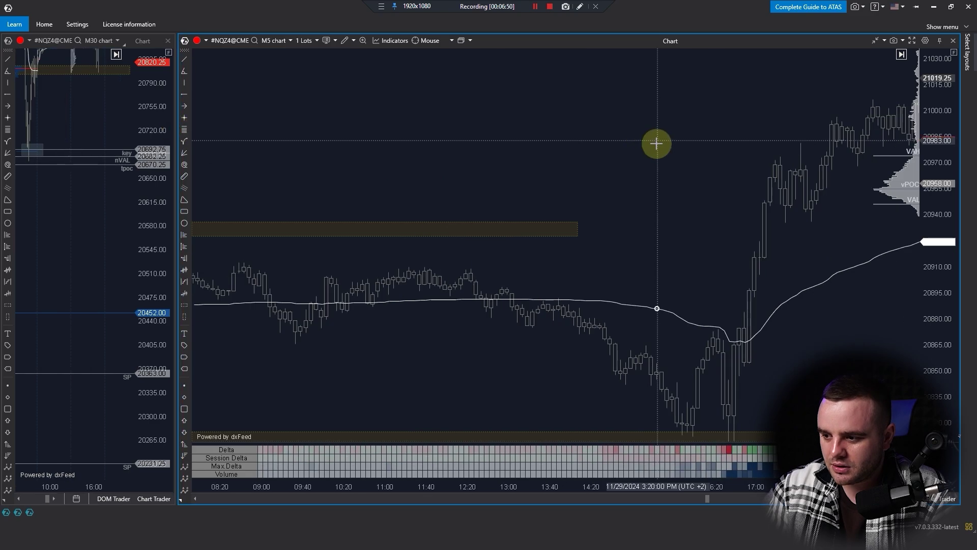
scroll(654, 144, up, 3)
scroll(402, 408, down, 3)
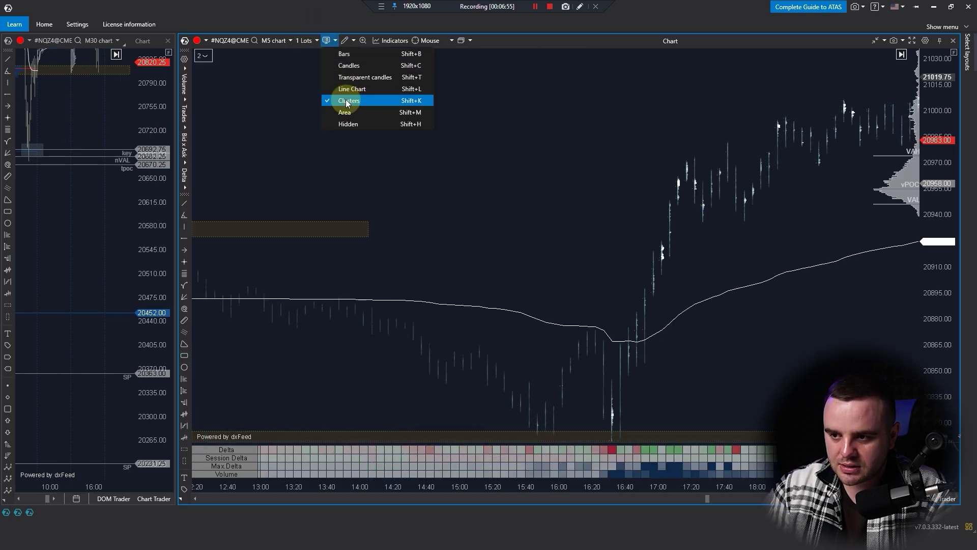
- Review the M5 chart's Clusters display mode and its cluster settings, including content, mode, color scheme and additional footprint
click(347, 104)
right_click(375, 96)
click(410, 382)
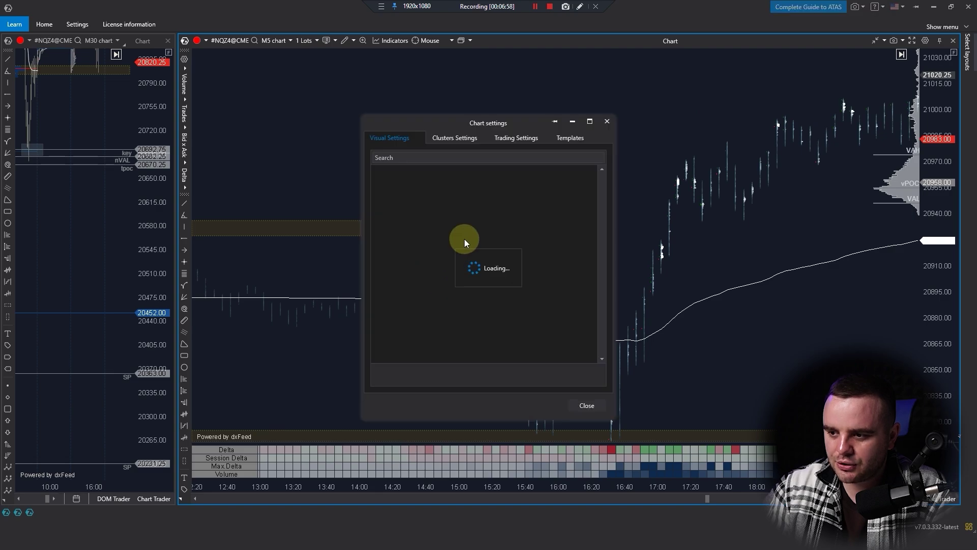
click(454, 137)
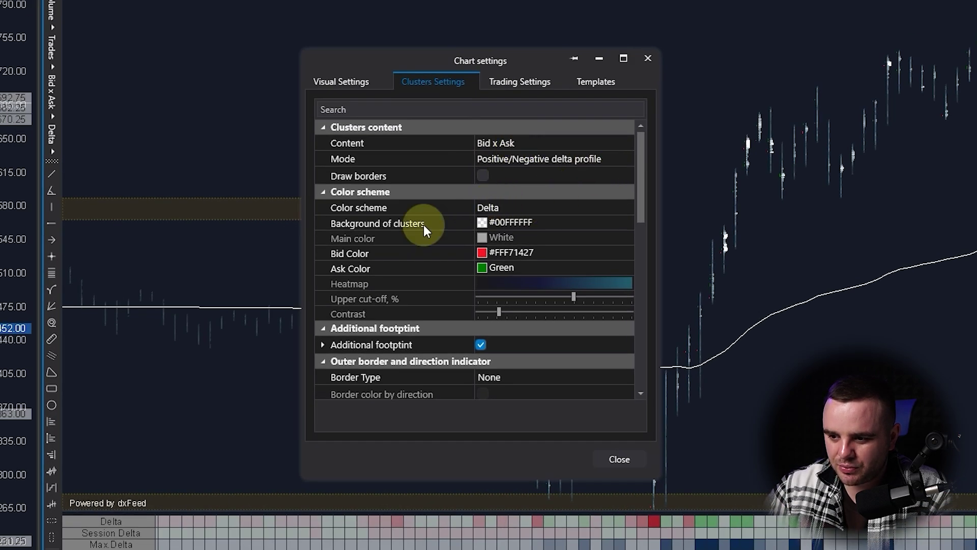
click(322, 345)
scroll(507, 245, down, 3)
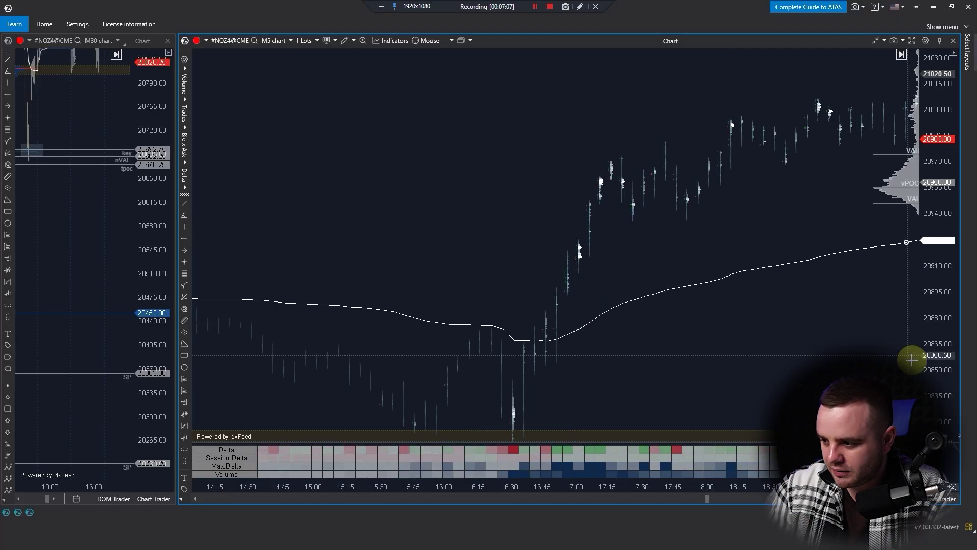
- Examine the bid x ask footprint and volume values of the 29 November 16:55 candle on the M5 chart
scroll(698, 283, up, 5)
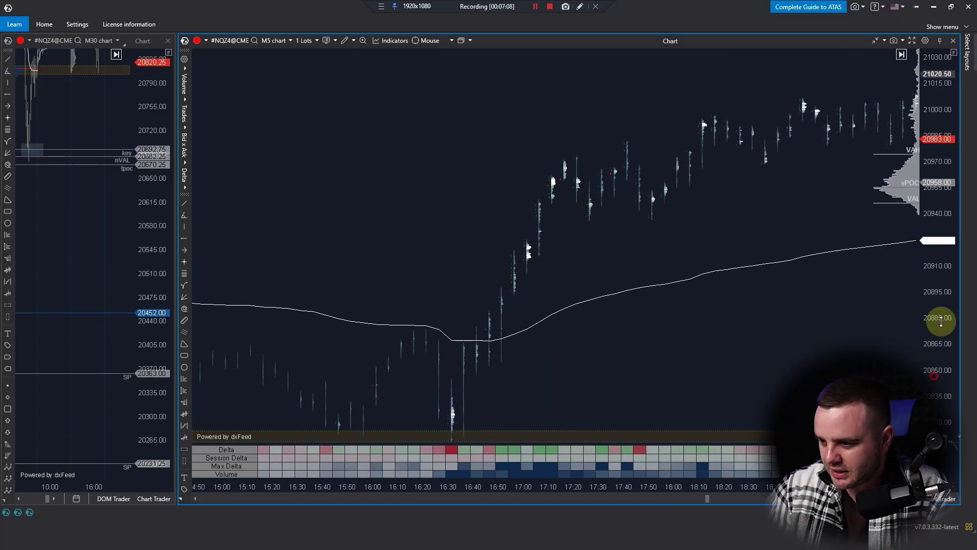
scroll(698, 283, up, 1)
drag(645, 340, 852, 223)
scroll(789, 283, up, 4)
drag(764, 279, 689, 304)
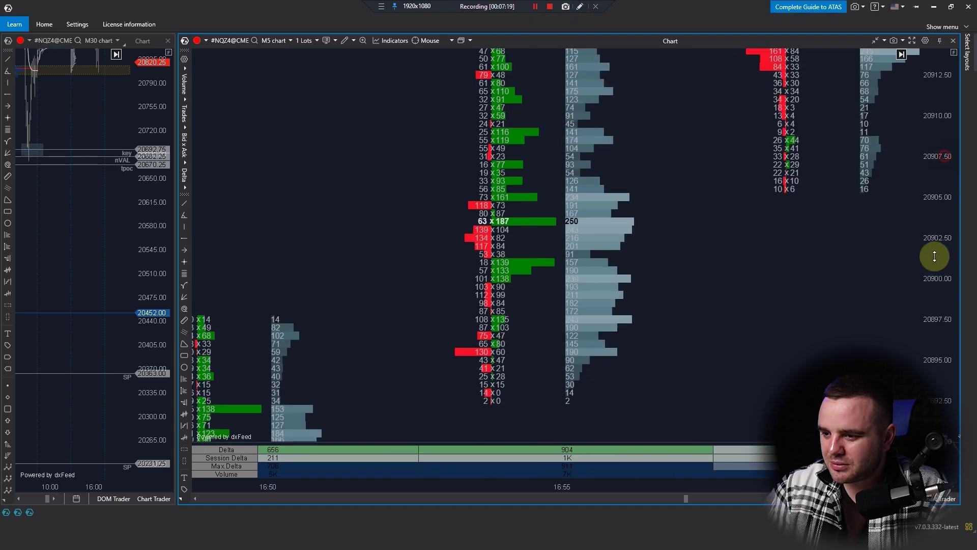
drag(933, 255, 933, 260)
drag(687, 334, 702, 290)
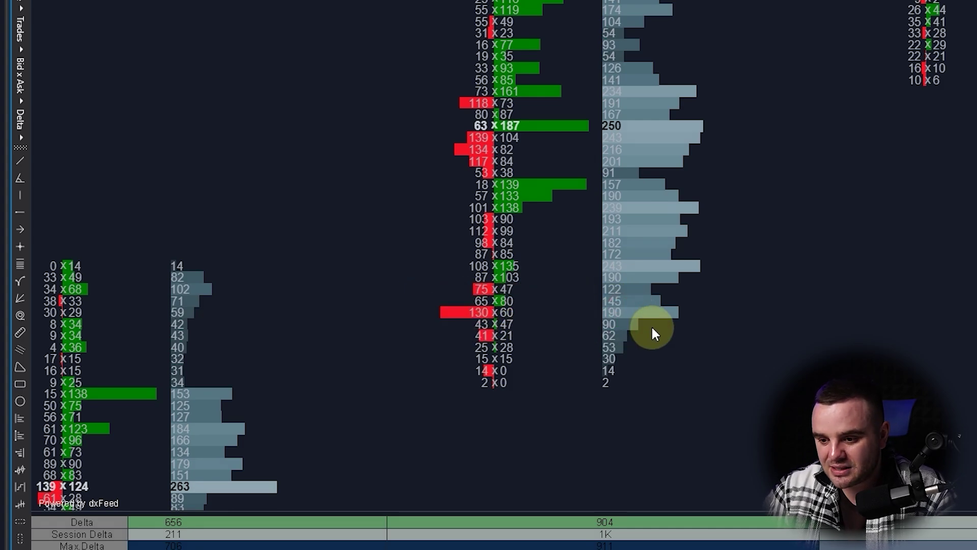
- Compare the 16:50 and 16:55 candle clusters on the M5 chart and inspect the 16:50 candle's highest-volume level
scroll(794, 229, up, 3)
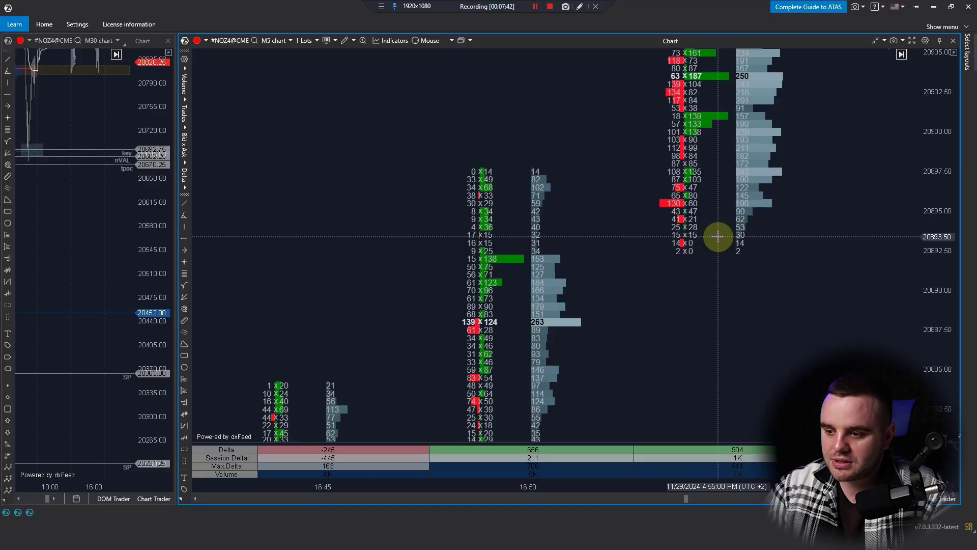
scroll(711, 321, down, 3)
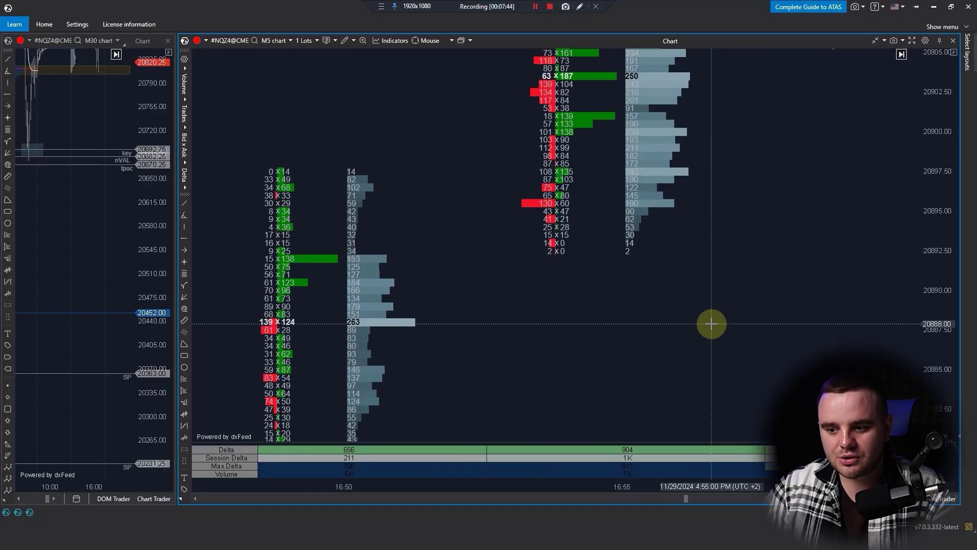
scroll(735, 326, down, 3)
scroll(735, 324, up, 3)
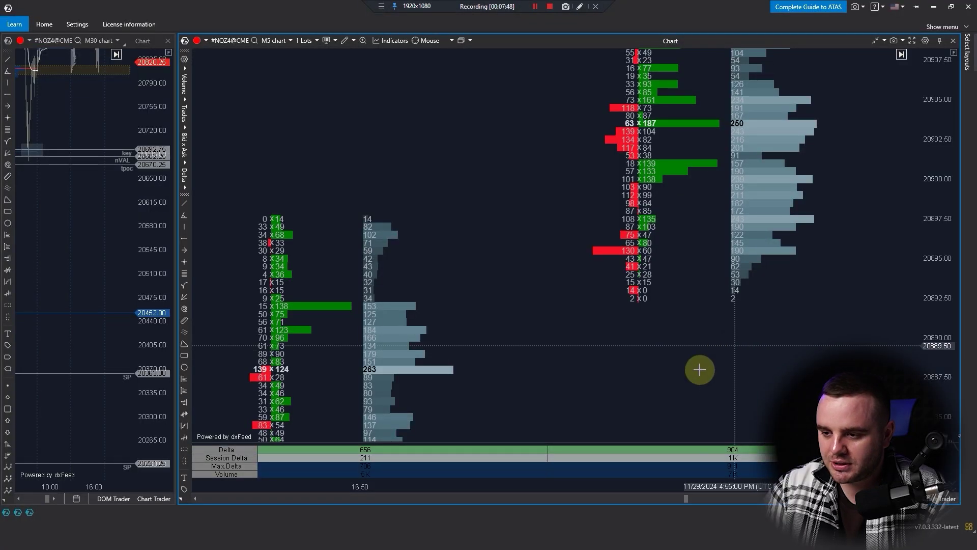
scroll(661, 300, down, 1)
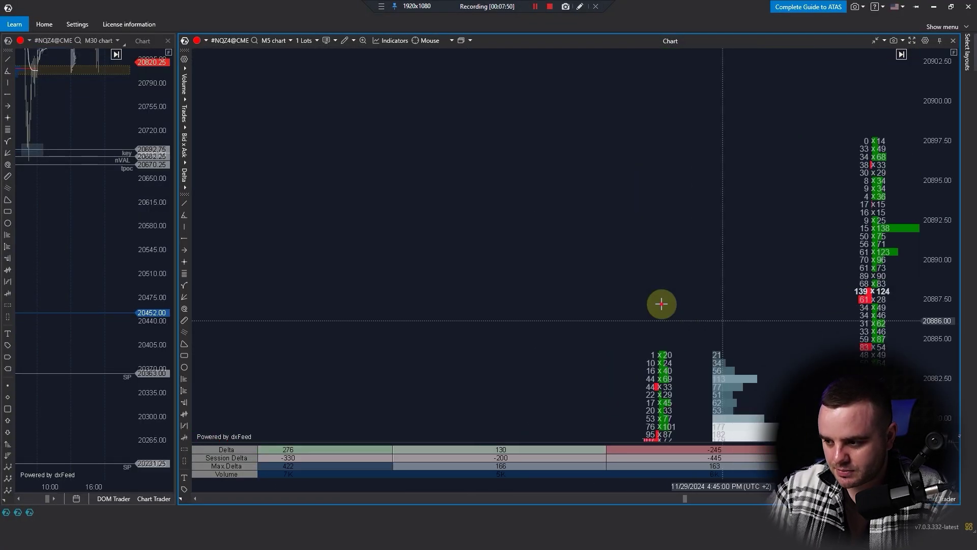
scroll(732, 263, up, 3)
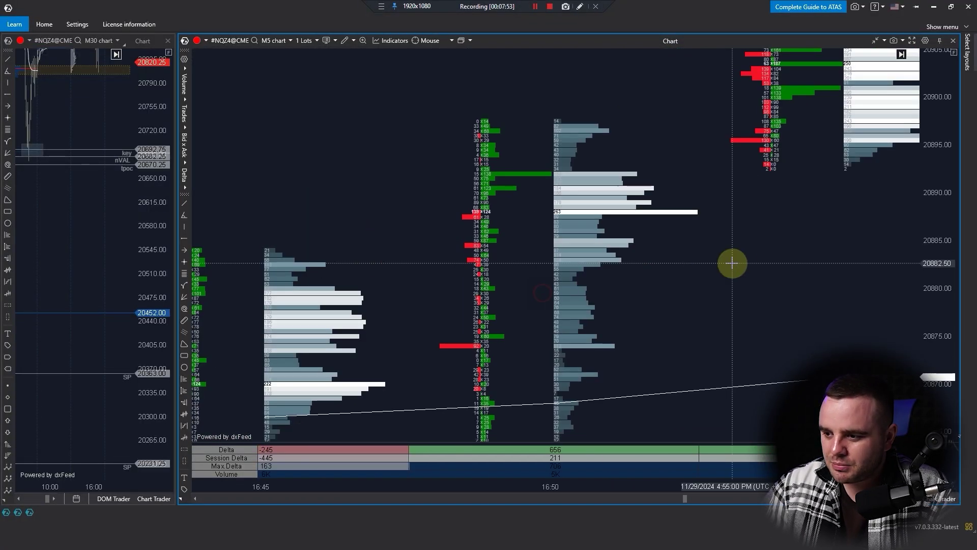
drag(942, 357, 943, 306)
drag(833, 297, 689, 294)
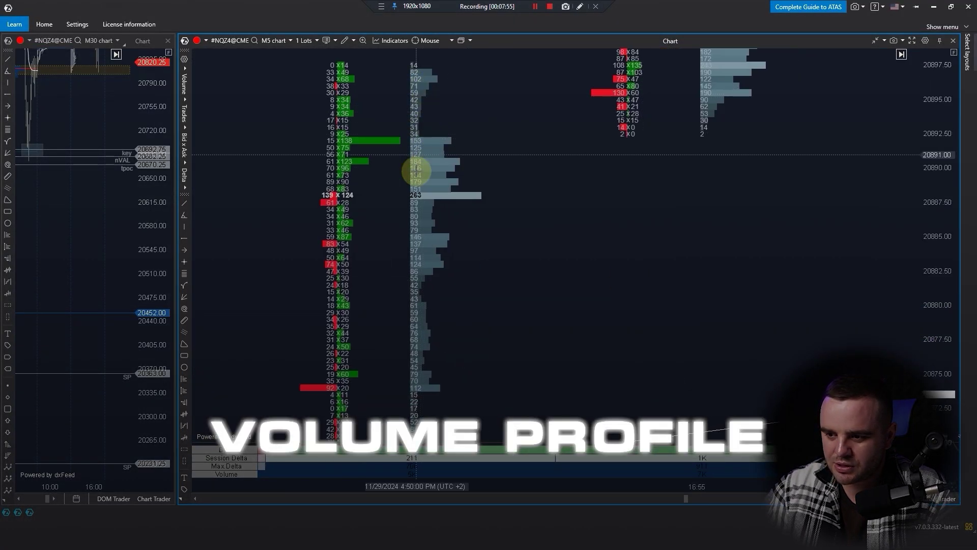
drag(512, 194, 461, 201)
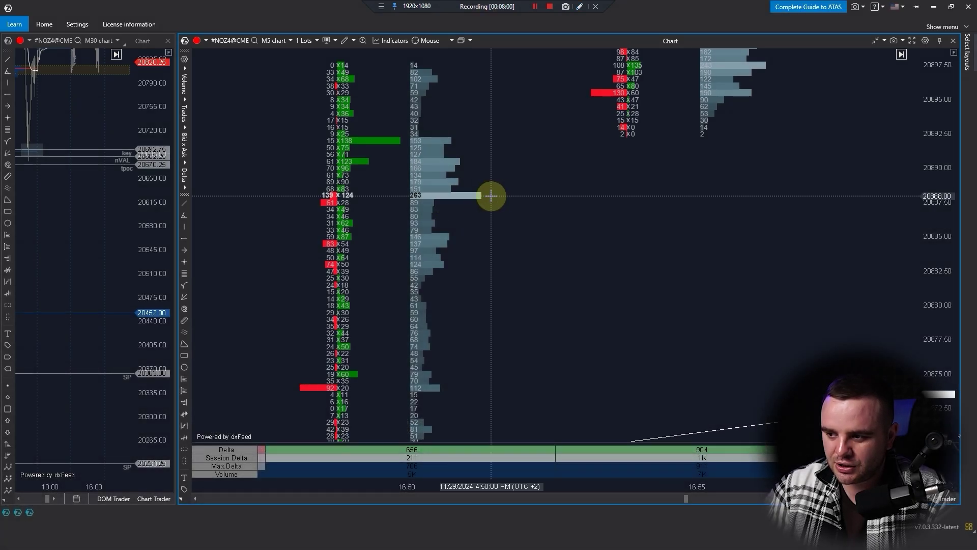
- Switch the cluster chart to the M1 timeframe and back to M5
click(270, 40)
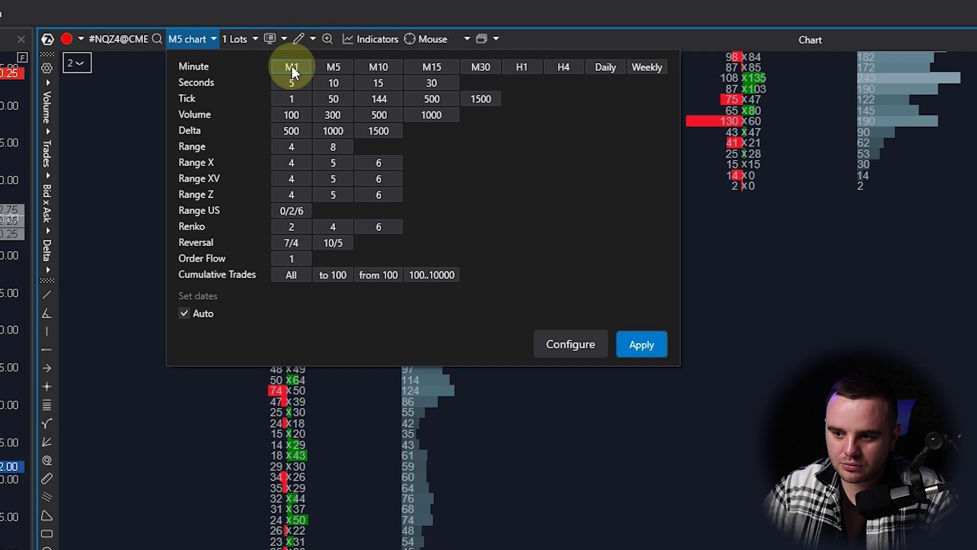
click(291, 66)
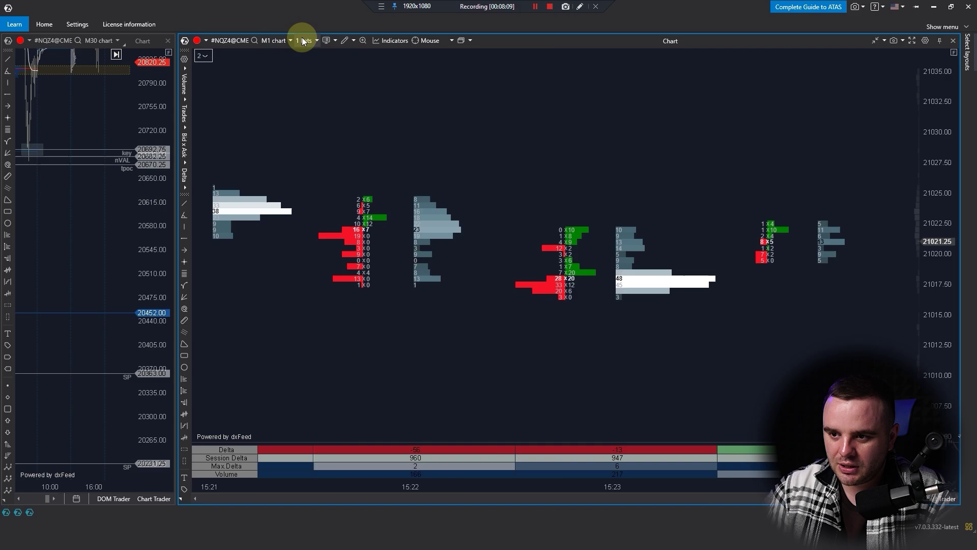
click(289, 40)
click(366, 59)
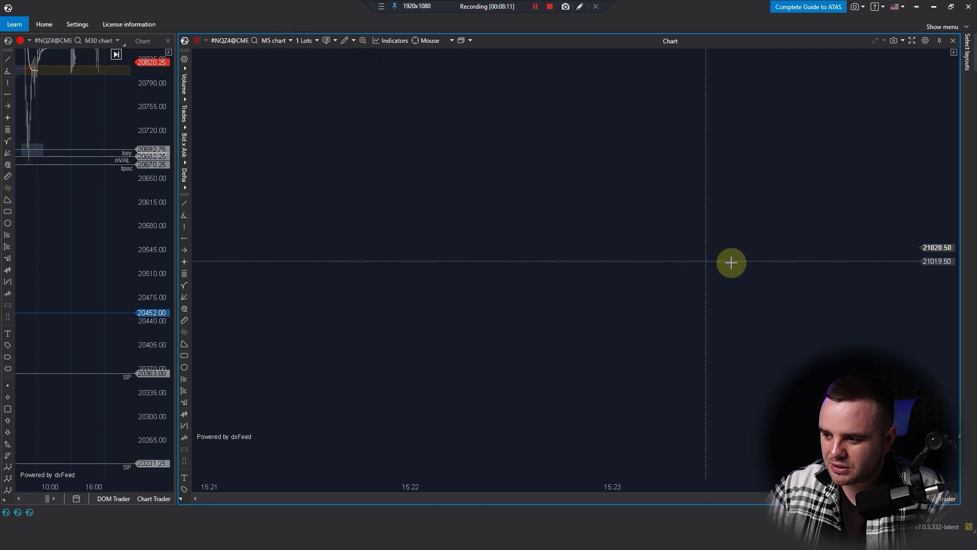
- Examine the volume clusters and price structure of the 2 December rally on the M5 chart
scroll(588, 295, down, 3)
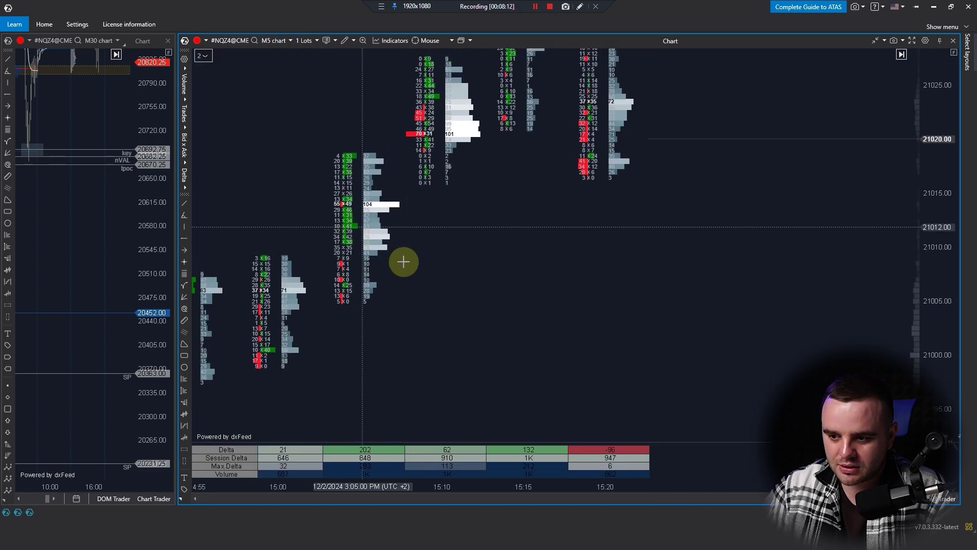
scroll(562, 290, up, 4)
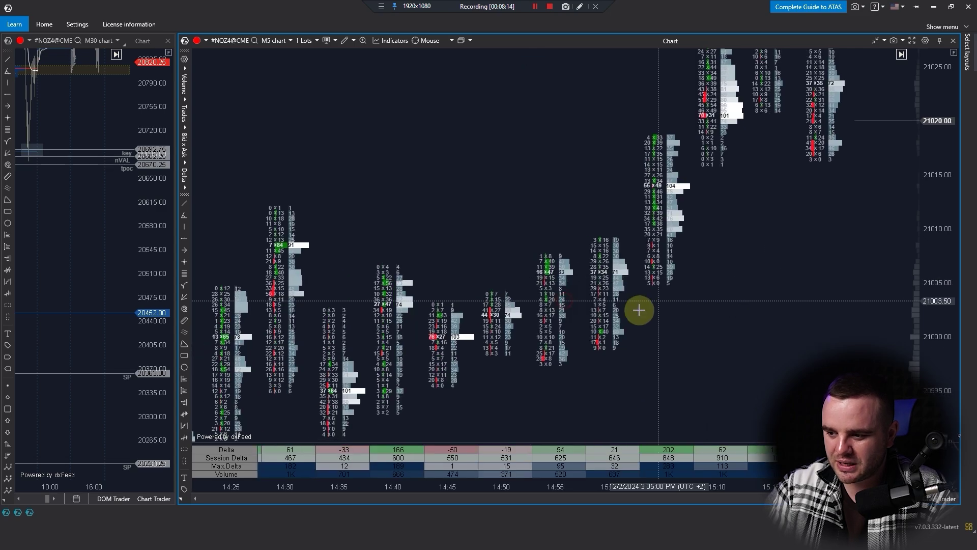
scroll(693, 326, down, 5)
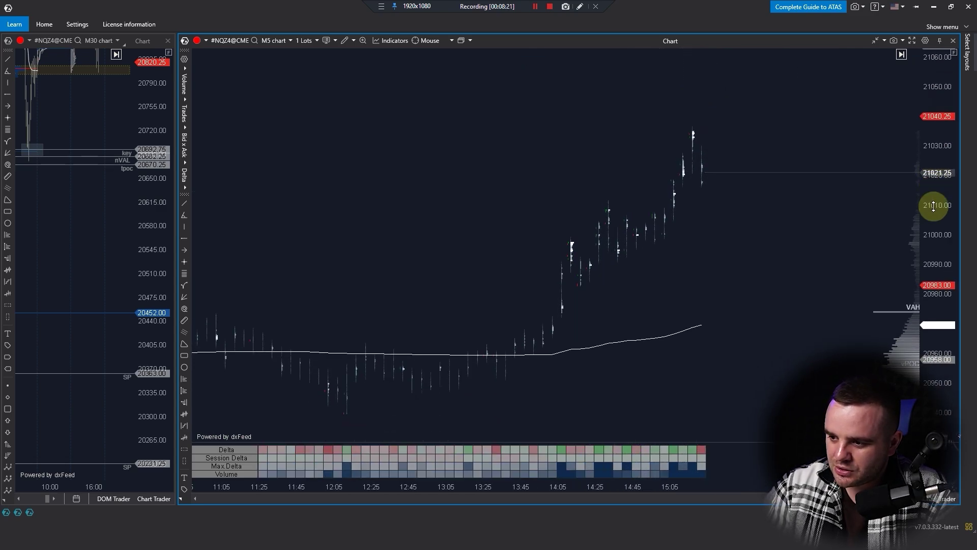
scroll(831, 207, down, 6)
scroll(835, 207, up, 6)
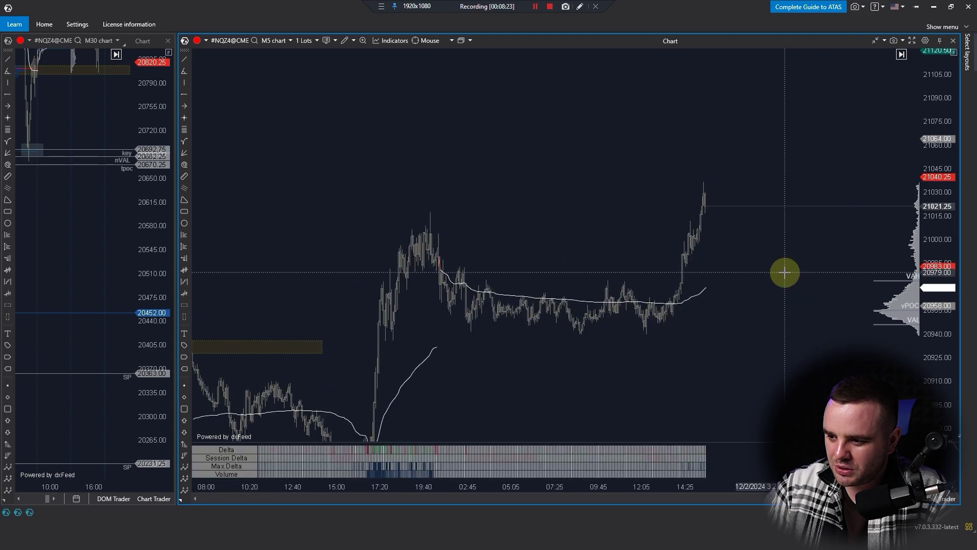
scroll(683, 340, up, 8)
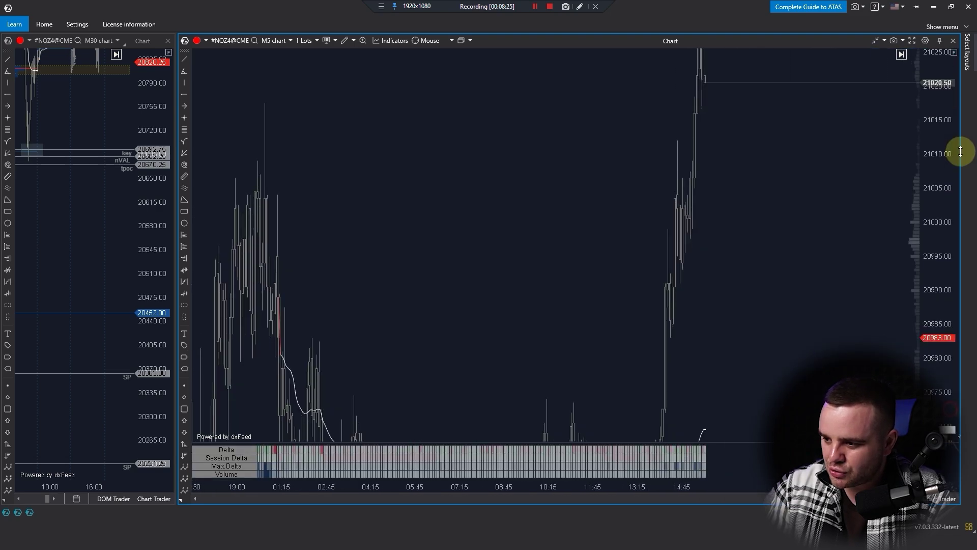
scroll(646, 158, down, 8)
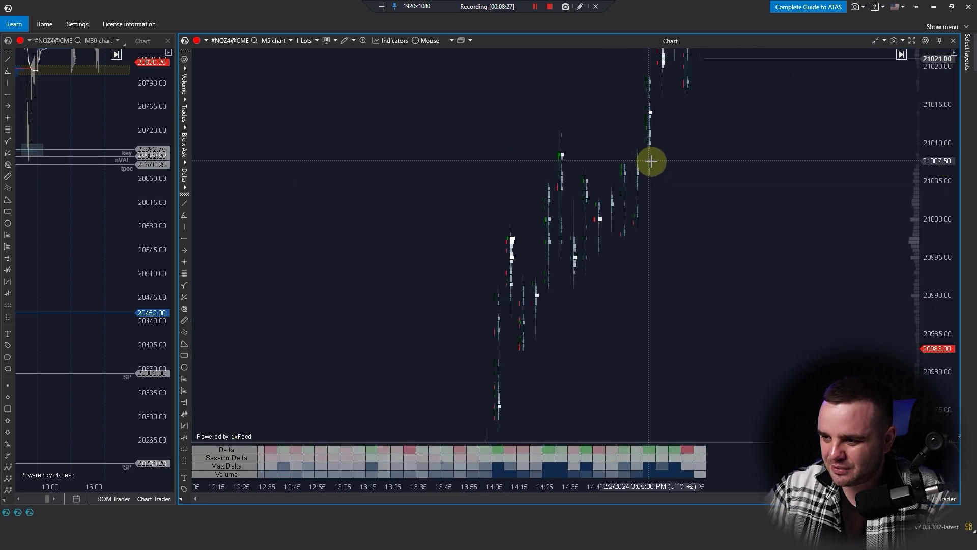
- Examine the bid x ask and volume clusters of the 29 November 16:30 candle at the lower yellow zone on the M5 chart
drag(734, 365, 881, 137)
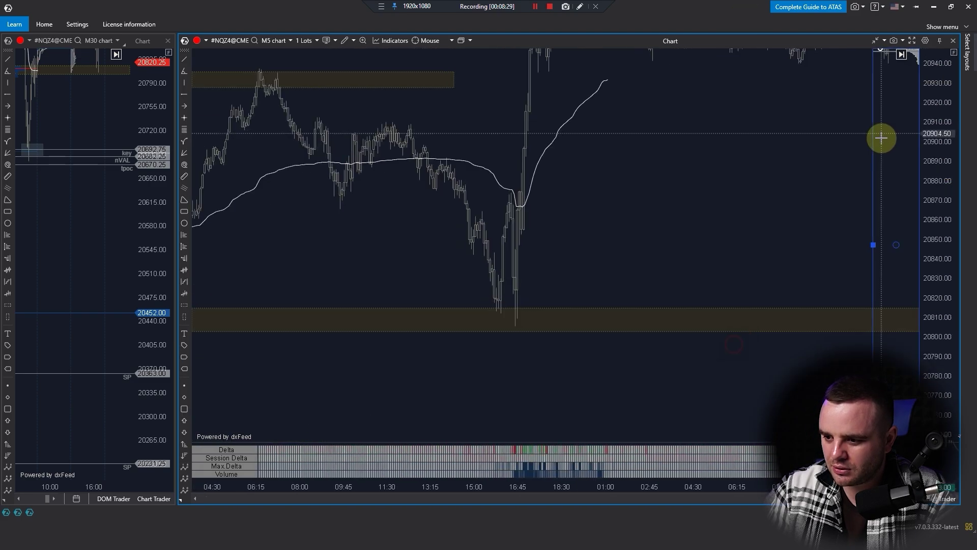
drag(598, 171, 876, 173)
drag(832, 221, 860, 219)
scroll(781, 293, up, 5)
scroll(778, 296, up, 8)
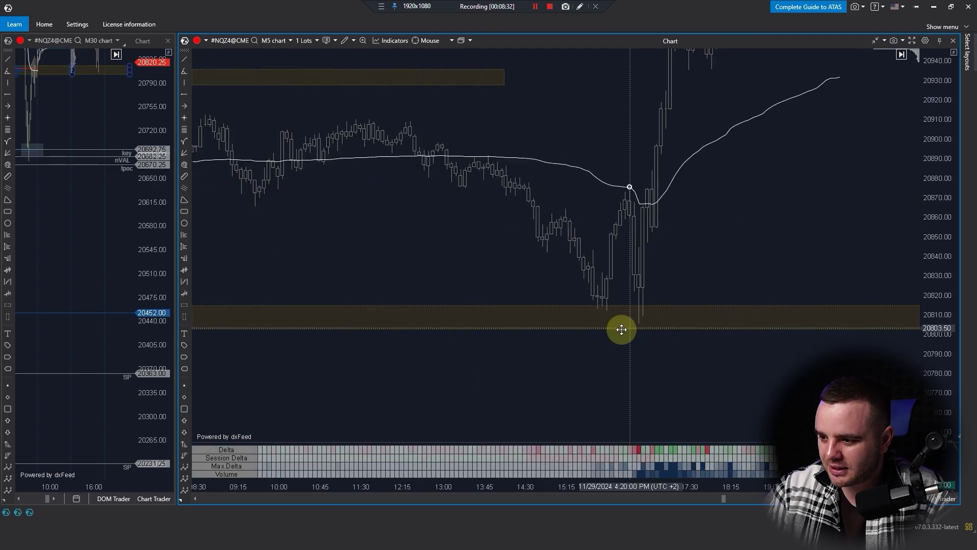
drag(475, 303, 842, 303)
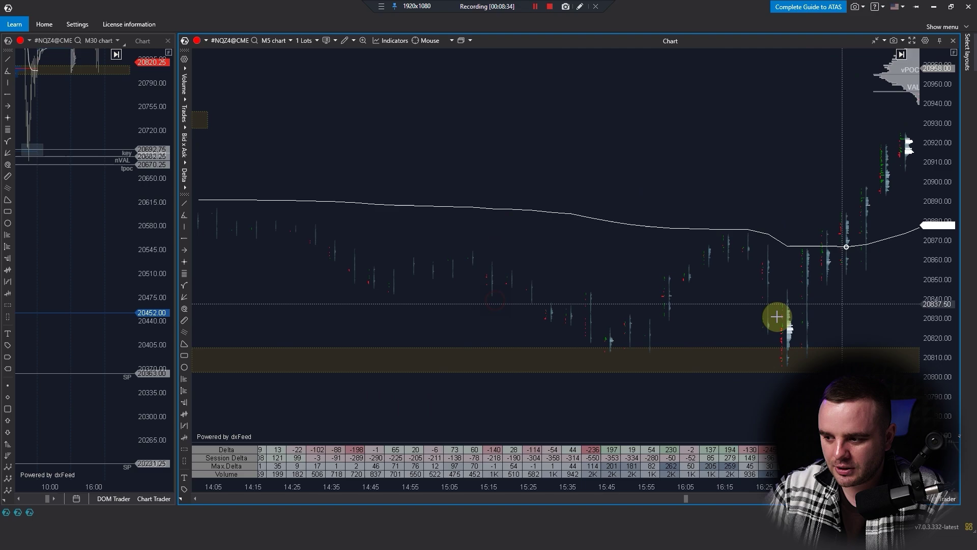
scroll(781, 336, up, 4)
drag(718, 427, 764, 212)
scroll(763, 212, up, 3)
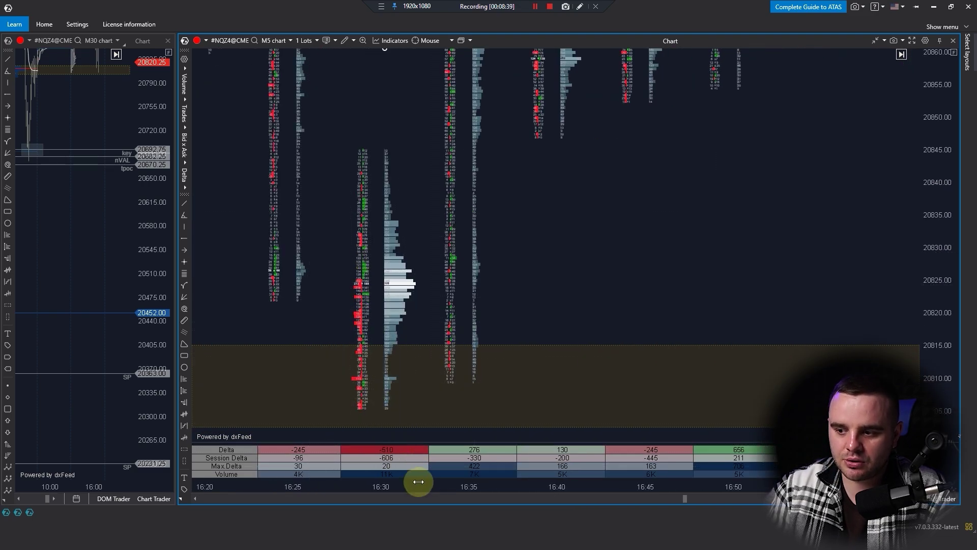
drag(639, 209, 644, 215)
drag(944, 120, 938, 306)
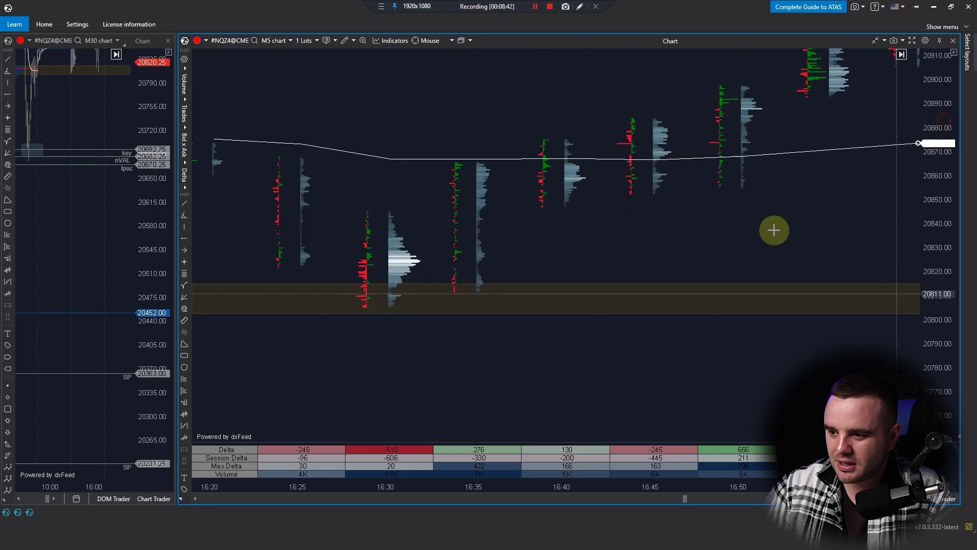
scroll(630, 279, down, 8)
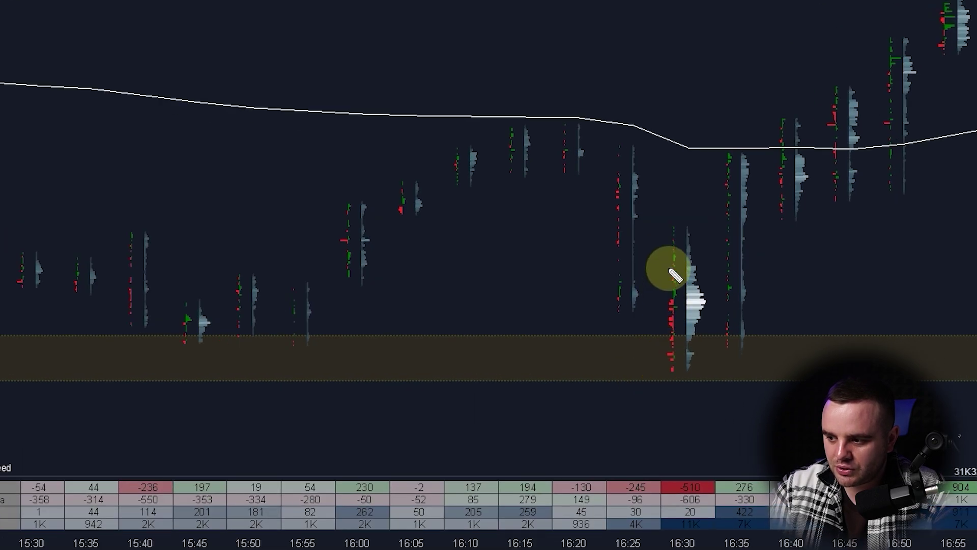
- Mark the 16:30 candle's selling cluster with a freehand bracket and draw a line across its high-volume area
drag(687, 305, 689, 378)
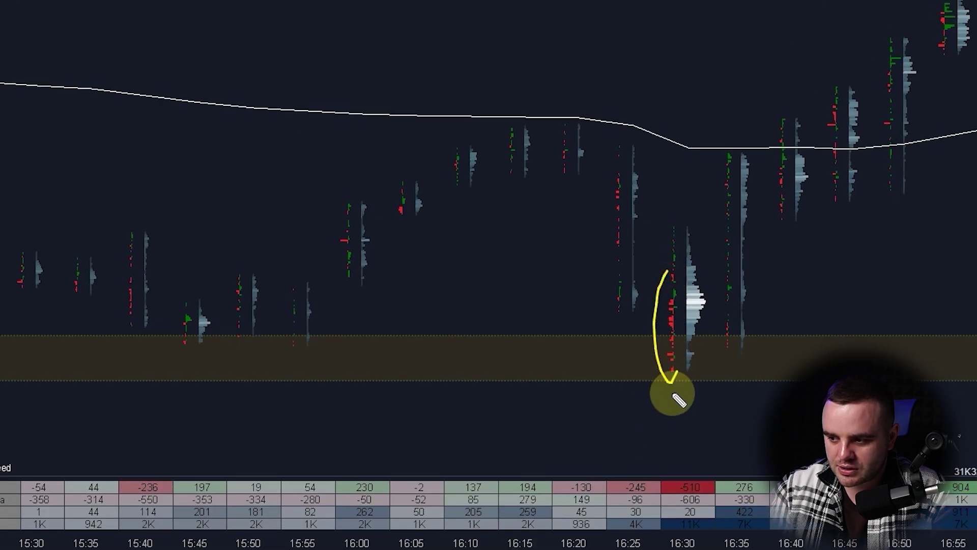
drag(617, 308, 894, 294)
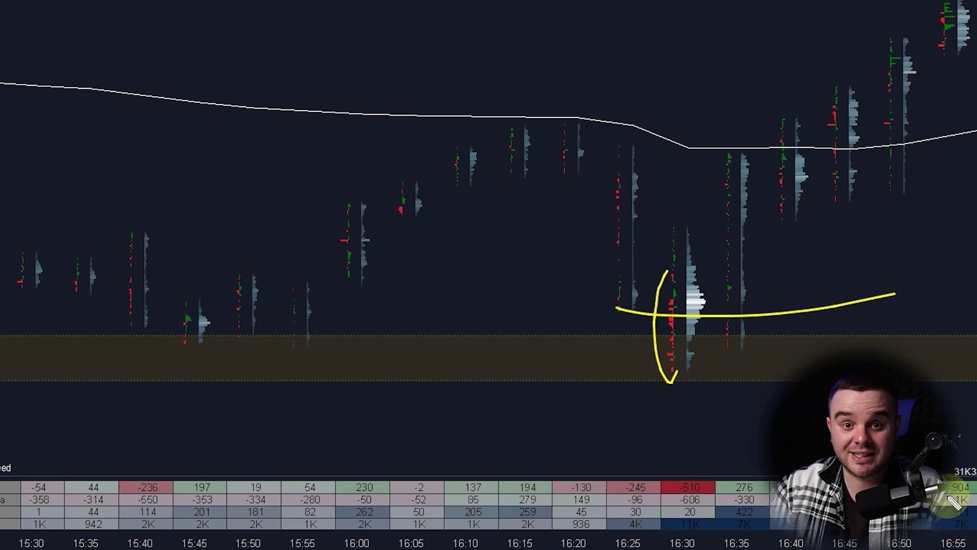
- Enlarge the cluster statistics rows below the M5 chart and review which rows are enabled in the Cluster Statistic settings
drag(70, 478, 71, 438)
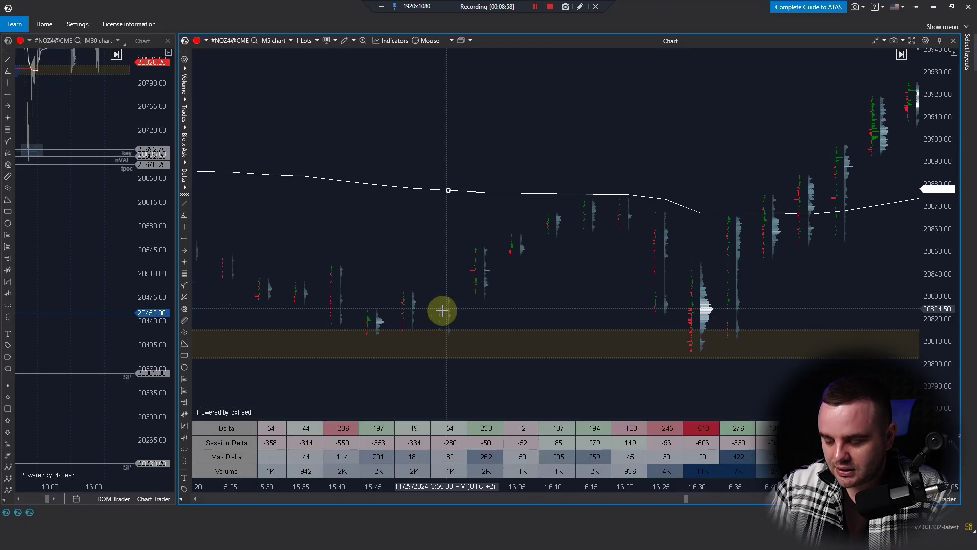
scroll(368, 196, down, 4)
click(203, 55)
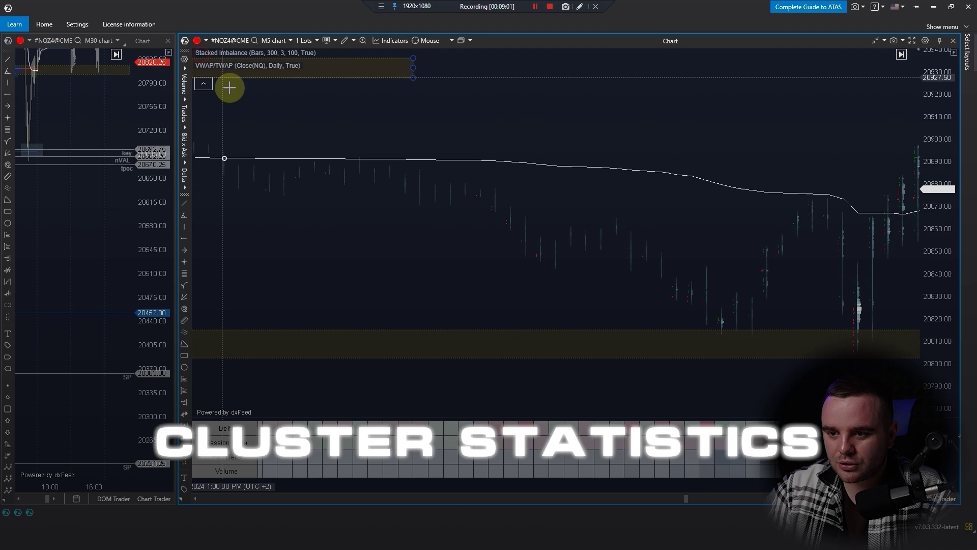
click(313, 66)
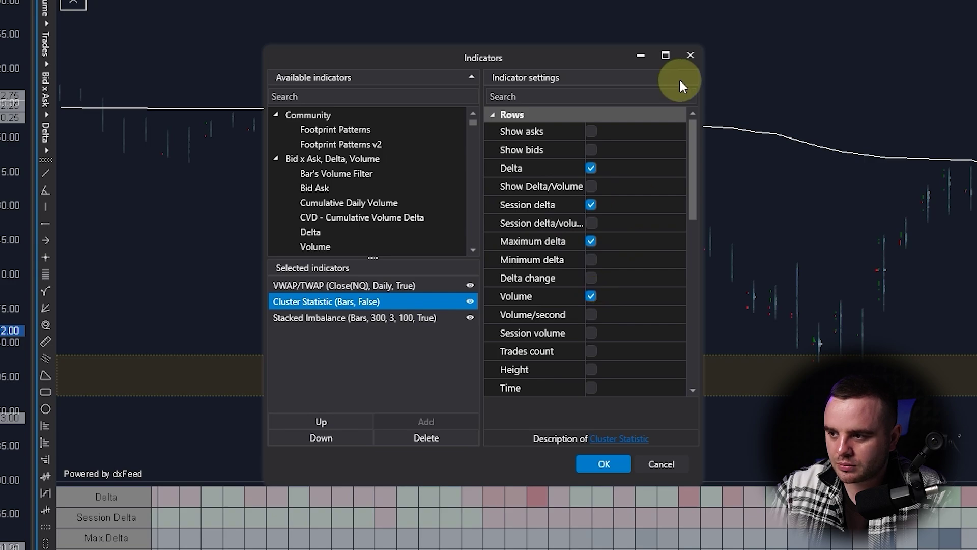
click(690, 55)
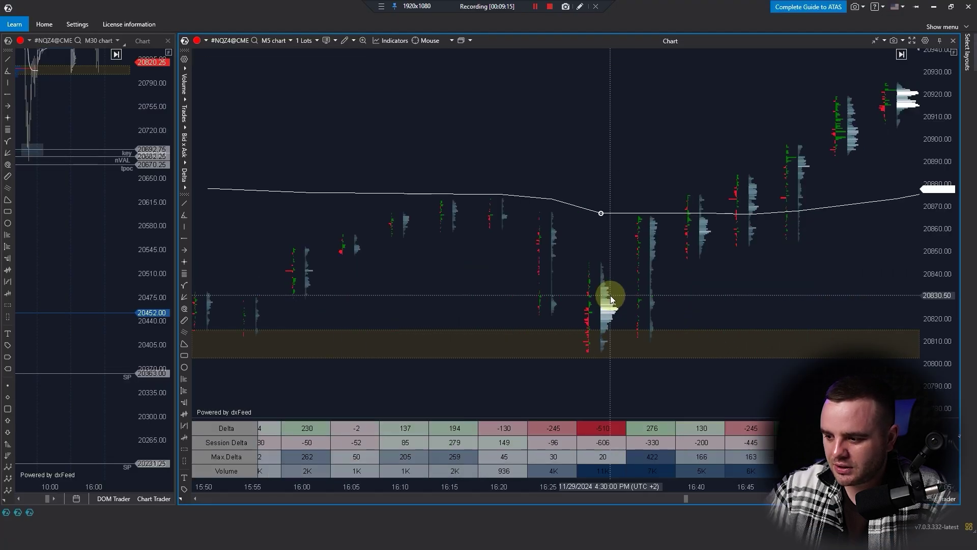
- Mark freehand the Delta row, the 16:35 delta and max delta, the 16:30 selling cluster, and the 16:50 and 16:55 deltas and candles
scroll(610, 295, right, 2)
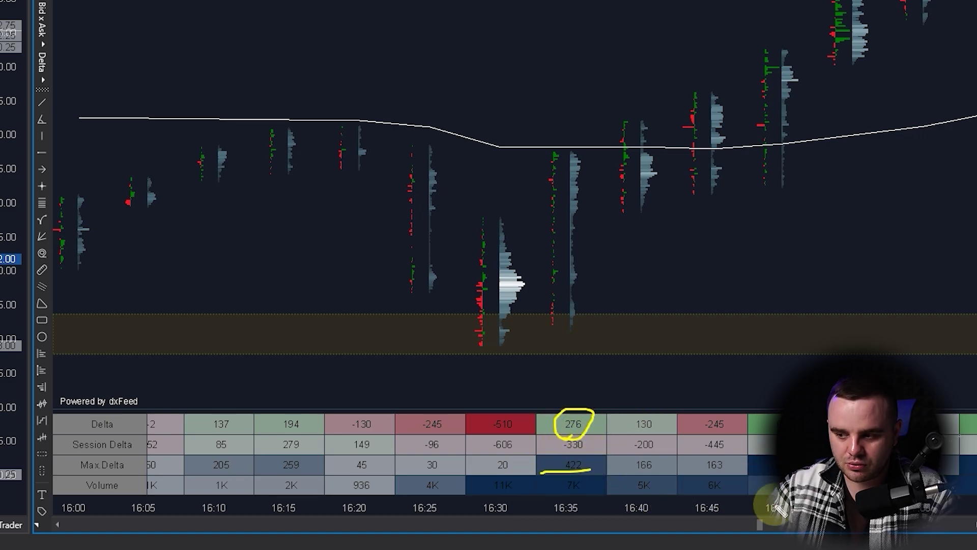
drag(149, 442, 86, 434)
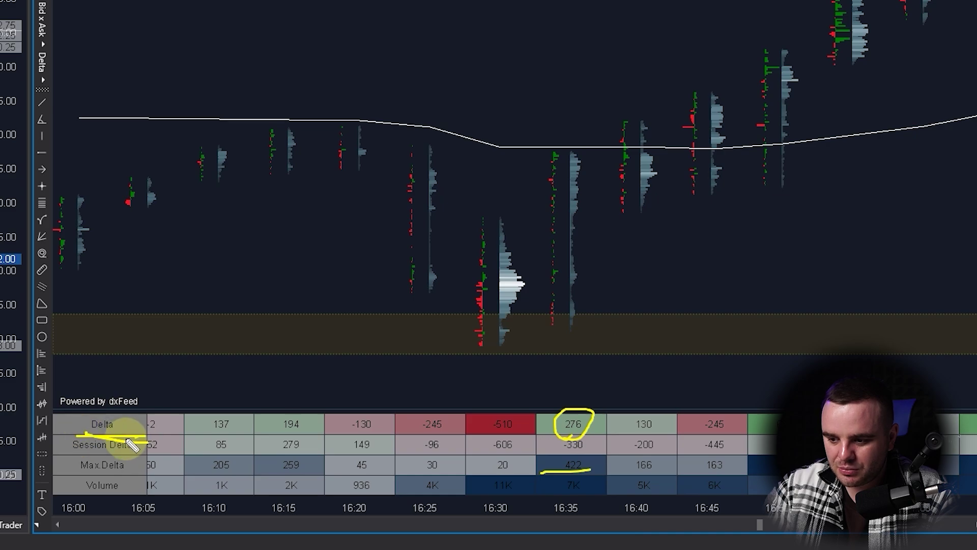
drag(471, 276, 469, 325)
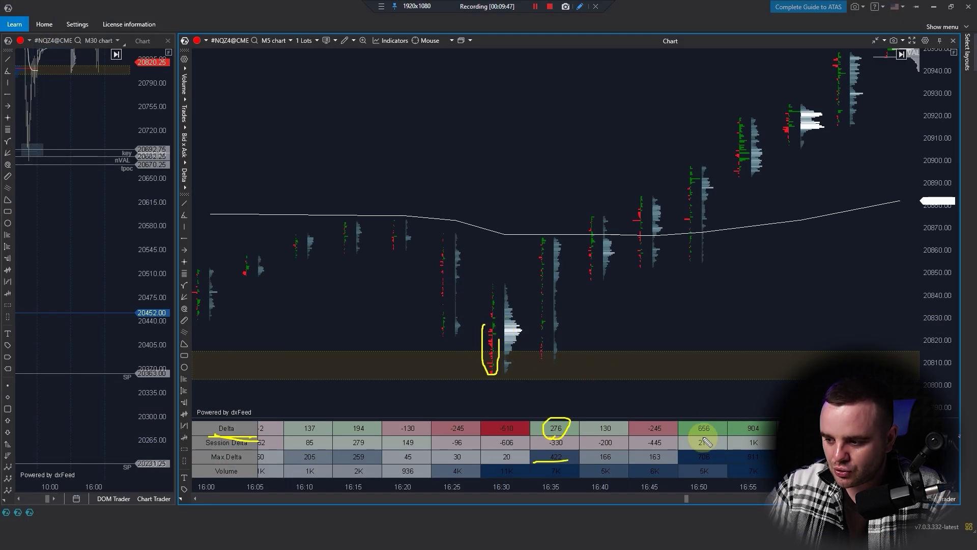
drag(688, 436, 726, 436)
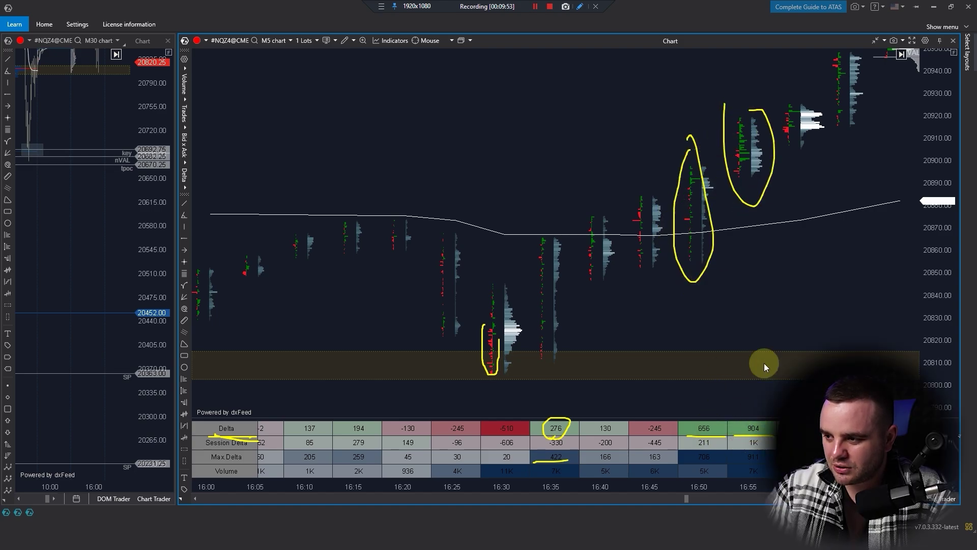
- Examine the clusters, delta statistics and VWAP line along the 29 November rally following the 16:55 candle
mouse_move(781, 236)
mouse_down()
mouse_move(507, 361)
mouse_move(443, 304)
mouse_up()
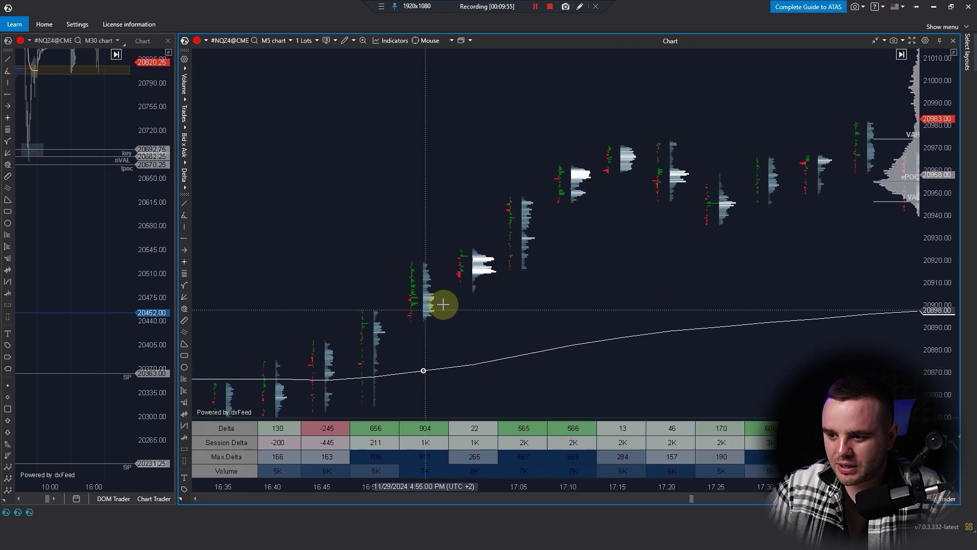
scroll(807, 261, down, 5)
drag(807, 262, 426, 275)
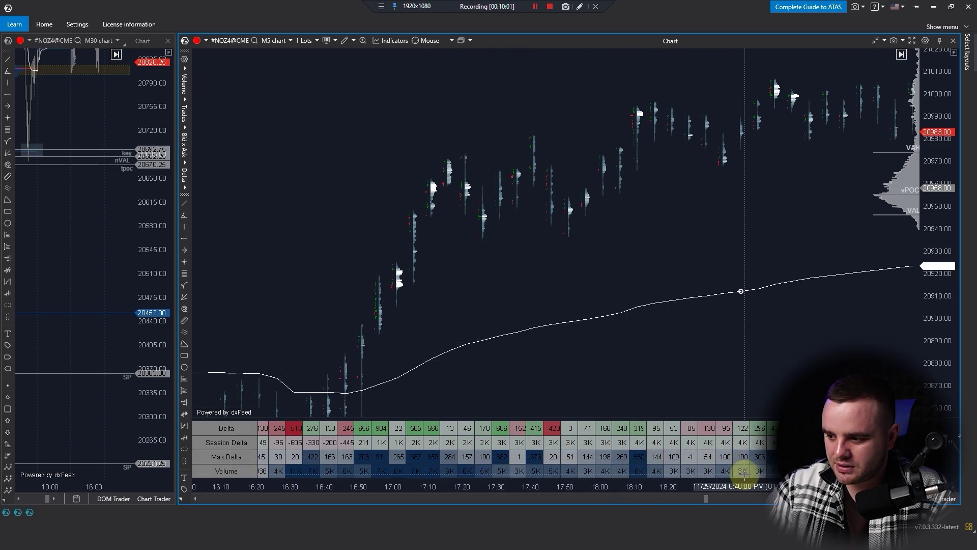
drag(779, 385, 423, 372)
scroll(670, 267, down, 5)
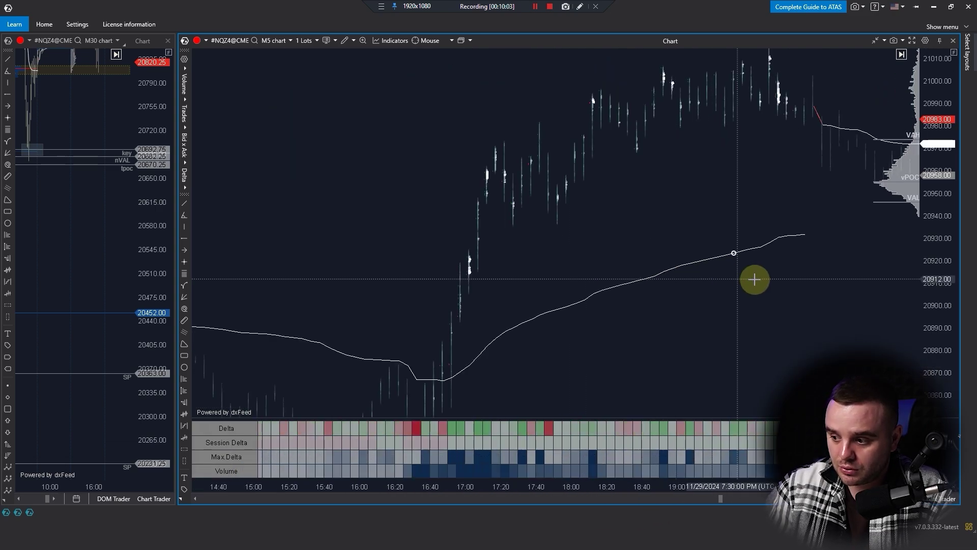
scroll(755, 281, up, 3)
scroll(609, 325, down, 10)
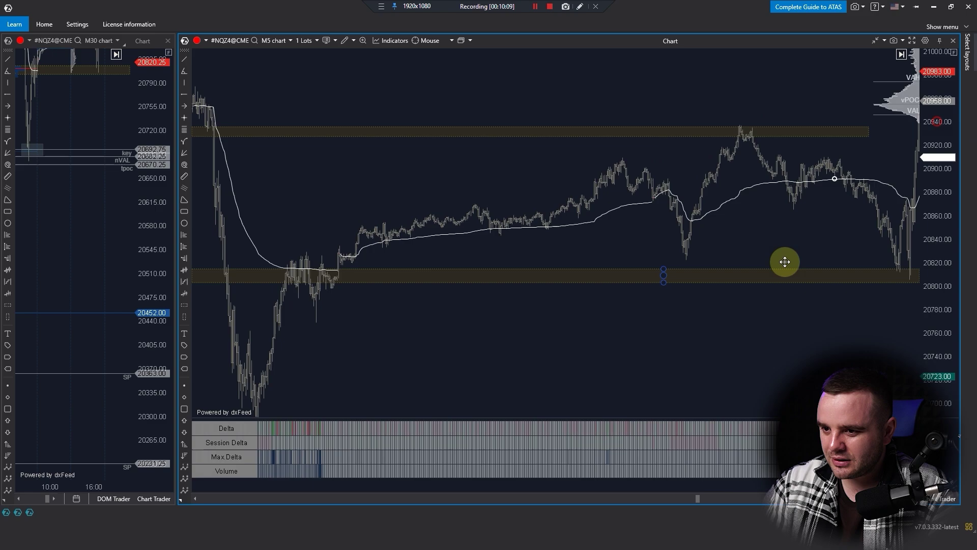
- Review the VWAP/TWAP indicator's settings, including its daily period and VWAP-only option, on the M5 chart
drag(589, 211, 309, 239)
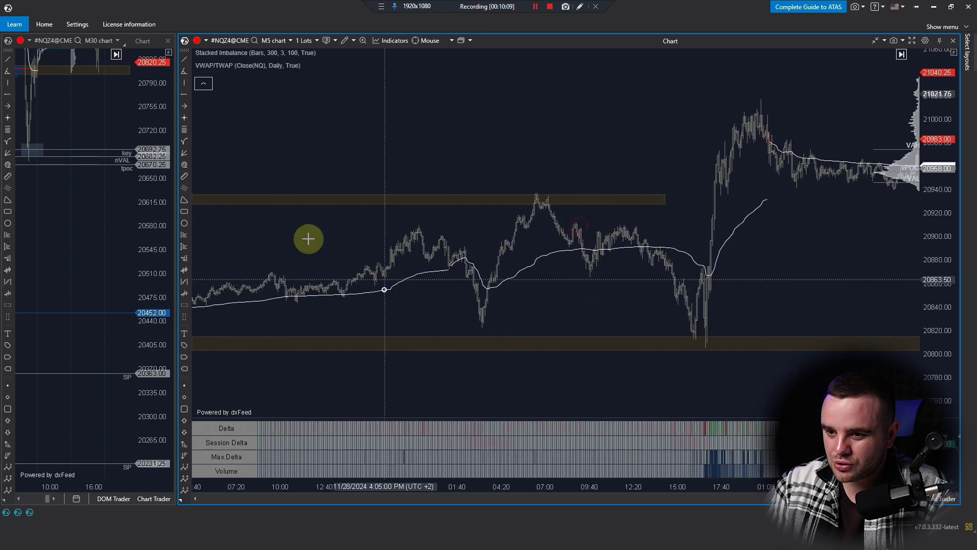
click(311, 66)
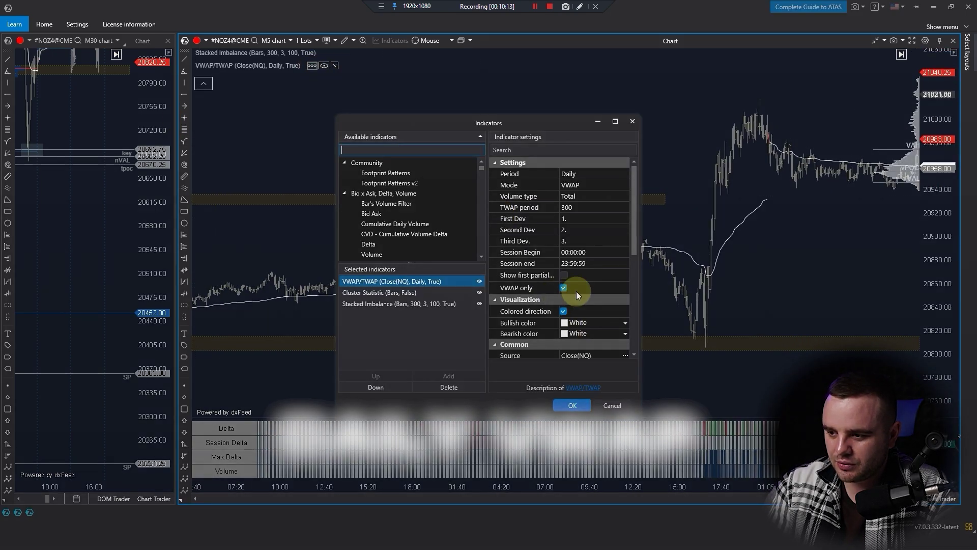
click(572, 405)
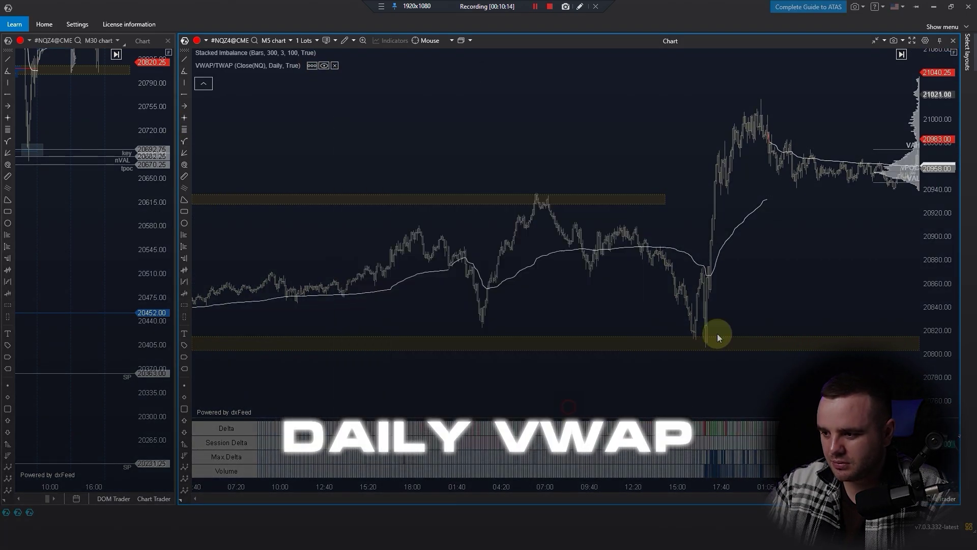
- Bring the latest 2 December candles into view and circle the daily volume profile freehand beside the price axis
scroll(798, 289, up, 5)
mouse_move(802, 285)
mouse_down()
mouse_move(772, 179)
mouse_move(529, 288)
mouse_move(543, 336)
mouse_move(613, 156)
mouse_move(670, 109)
mouse_move(652, 296)
mouse_move(508, 336)
mouse_move(860, 230)
mouse_move(936, 336)
mouse_move(935, 155)
mouse_move(722, 346)
mouse_move(863, 302)
mouse_move(753, 304)
mouse_move(421, 157)
mouse_move(495, 37)
mouse_up()
click(579, 10)
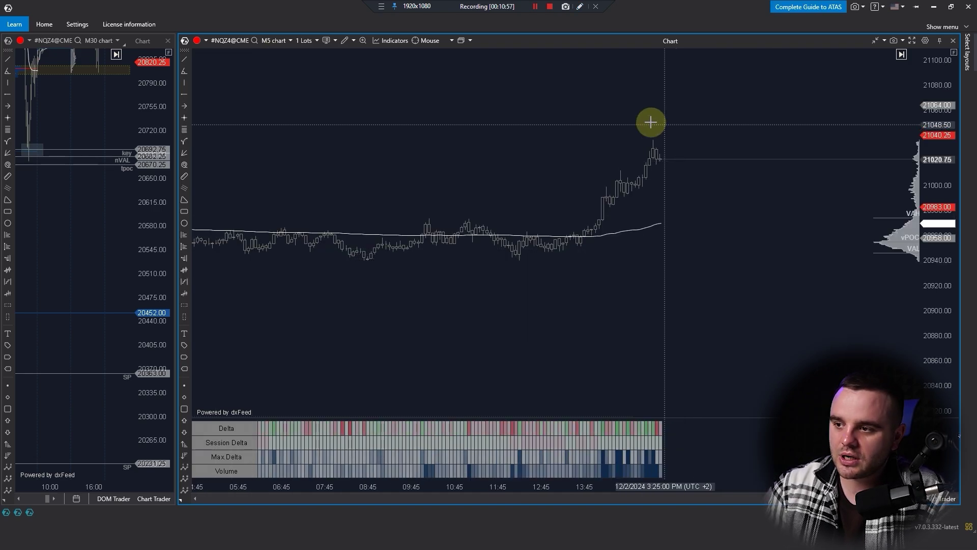
click(580, 7)
mouse_move(916, 135)
mouse_down()
mouse_move(901, 157)
mouse_move(865, 369)
mouse_up()
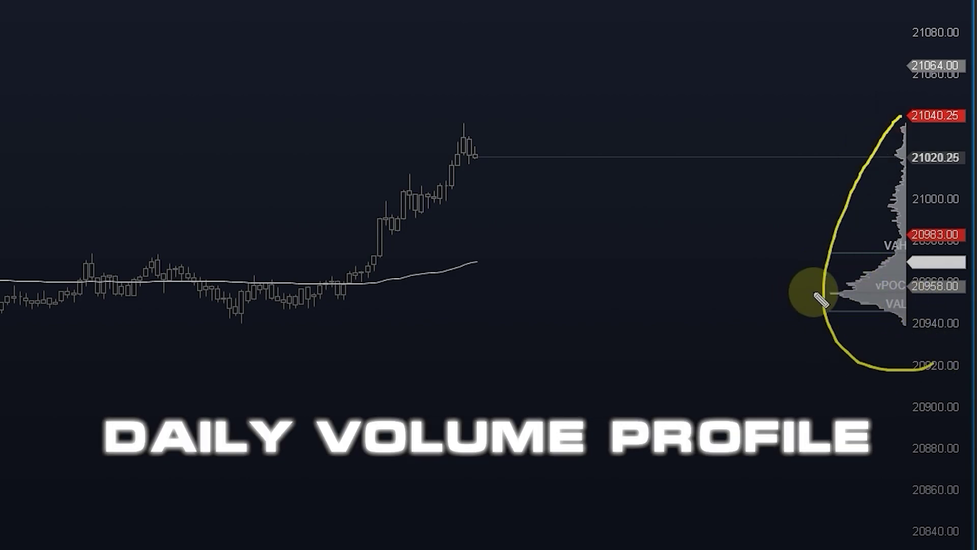
- Examine the daily volume profile's value area, vPOC and thinner upper nodes beside the latest candles
click(830, 277)
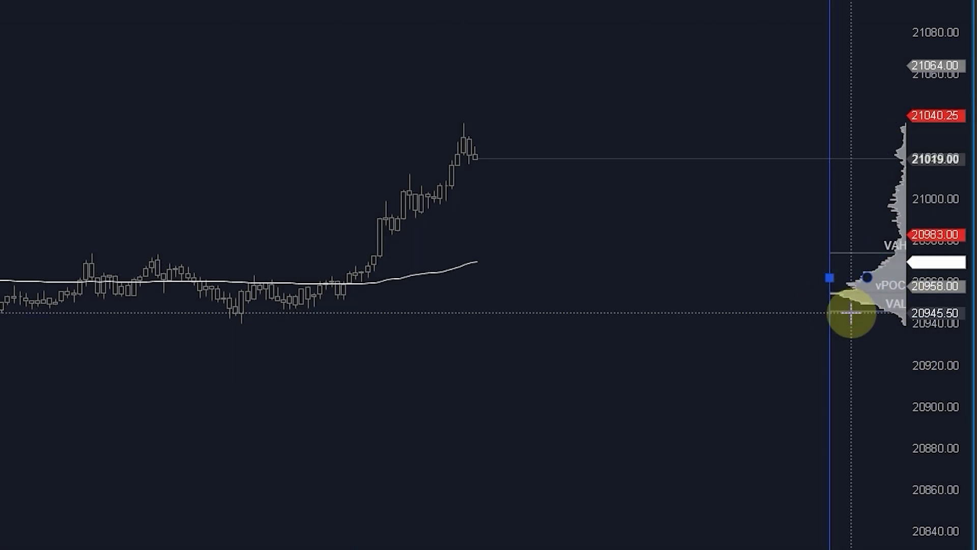
drag(945, 410, 945, 198)
drag(785, 133, 708, 316)
scroll(709, 316, up, 3)
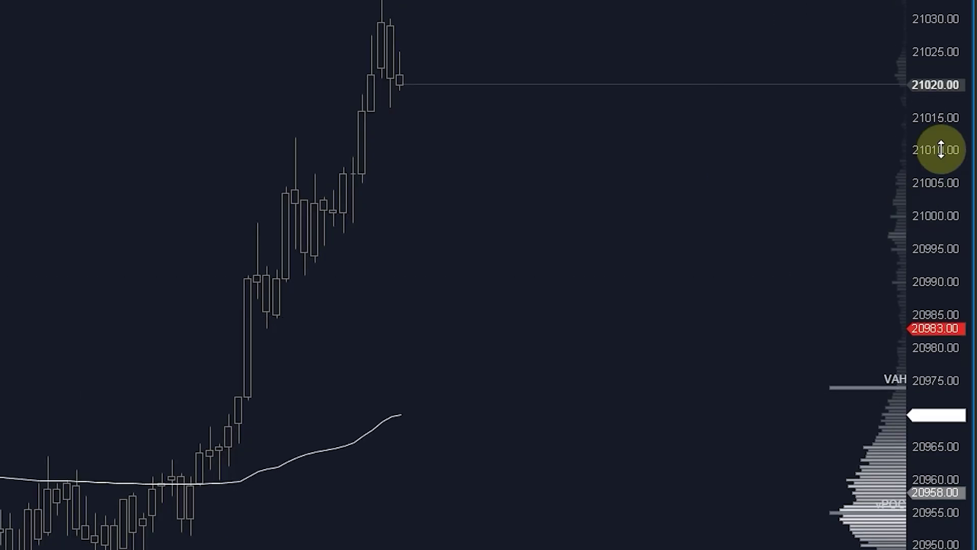
drag(940, 149, 941, 440)
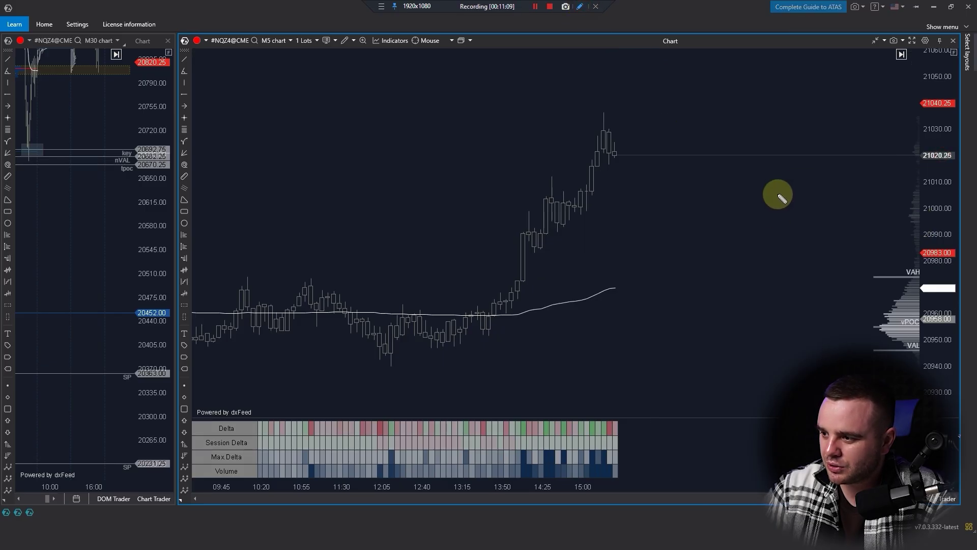
- Sketch a hypothetical price path that peaks and zigzags lower, with horizontal resistance lines just below the 21030 level
drag(778, 194, 808, 114)
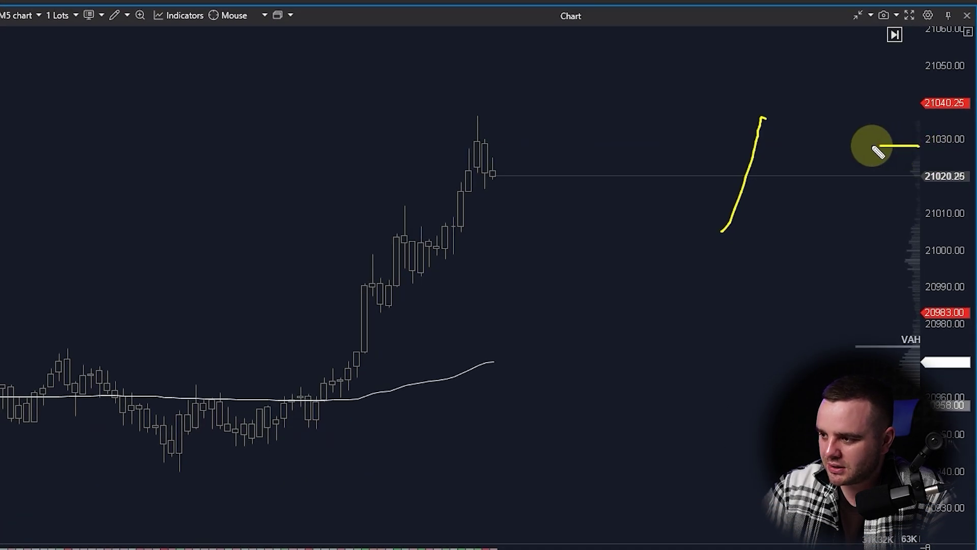
drag(830, 146, 904, 152)
mouse_move(761, 114)
mouse_down()
mouse_move(779, 176)
mouse_move(838, 159)
mouse_up()
drag(887, 226, 886, 227)
mouse_move(769, 151)
mouse_down()
mouse_move(906, 167)
mouse_move(802, 189)
mouse_up()
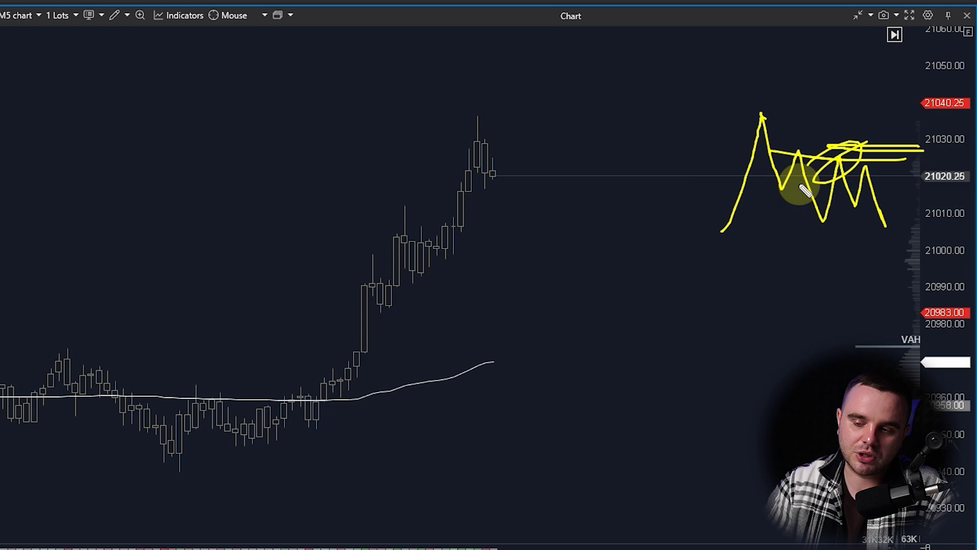